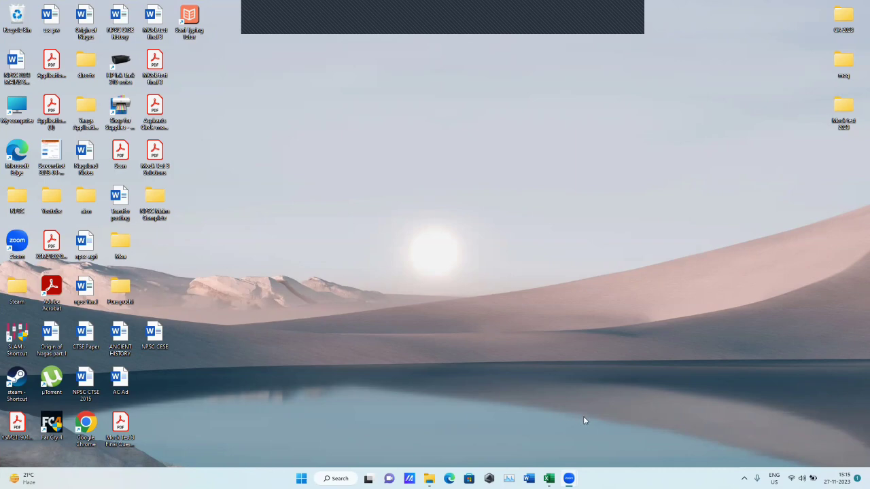
Bring the Book1 Excel window showing the GST CALCULATION sheet (Total Amount 50,000) to the front
{"action": "mouse_move", "coordinate": [569, 479]}
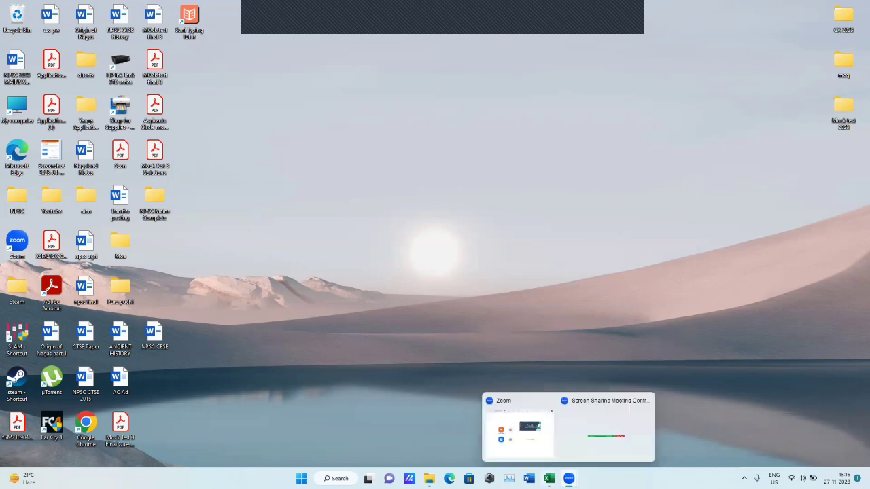
{"action": "left_click", "coordinate": [518, 428]}
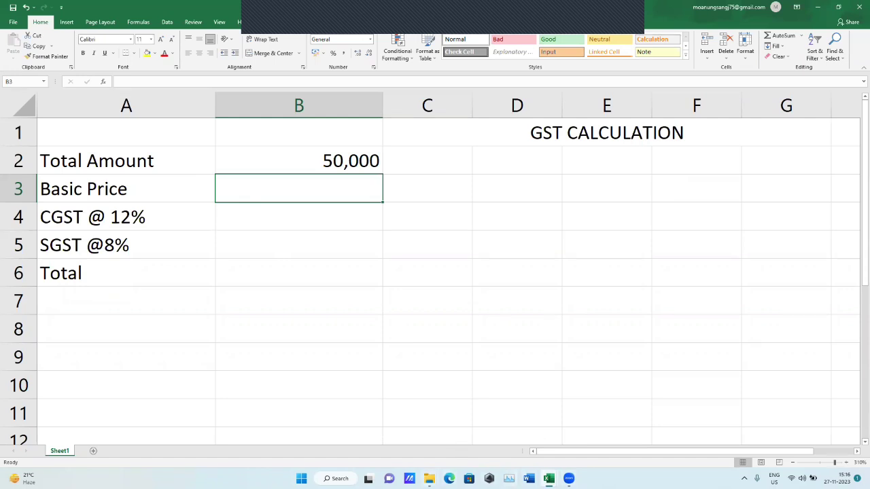
Start a blank Word document and zoom the page to 150%
{"action": "left_click", "coordinate": [528, 478]}
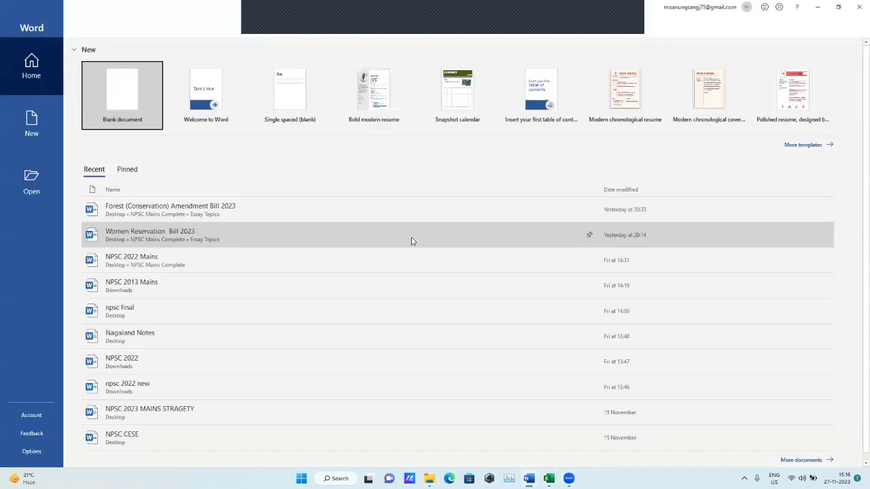
{"action": "left_click", "coordinate": [122, 99]}
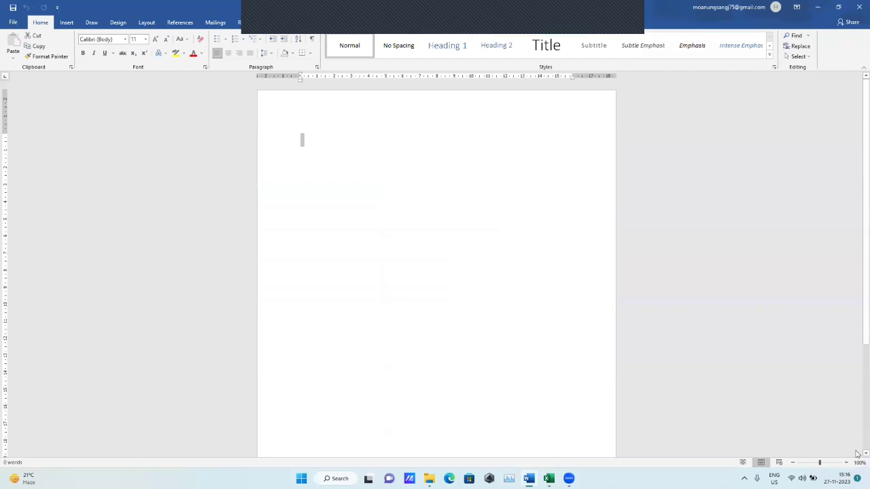
{"action": "left_click", "coordinate": [847, 463]}
{"action": "left_click", "coordinate": [846, 463]}
{"action": "left_click", "coordinate": [847, 462]}
{"action": "left_click", "coordinate": [847, 463]}
{"action": "left_click", "coordinate": [847, 463]}
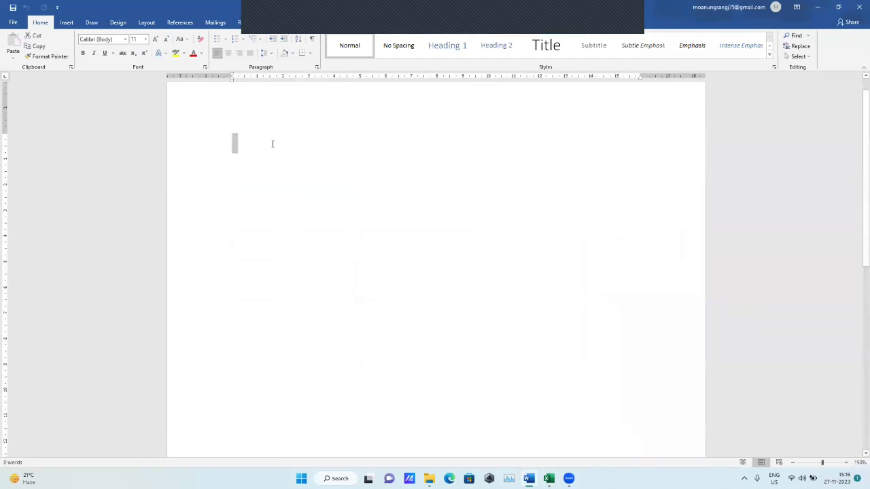
Type item 1 'TYPING TEST - 5 MINUTES' and begin item 2 as '2. MS EXCEL'
{"action": "type", "text": "1. "}
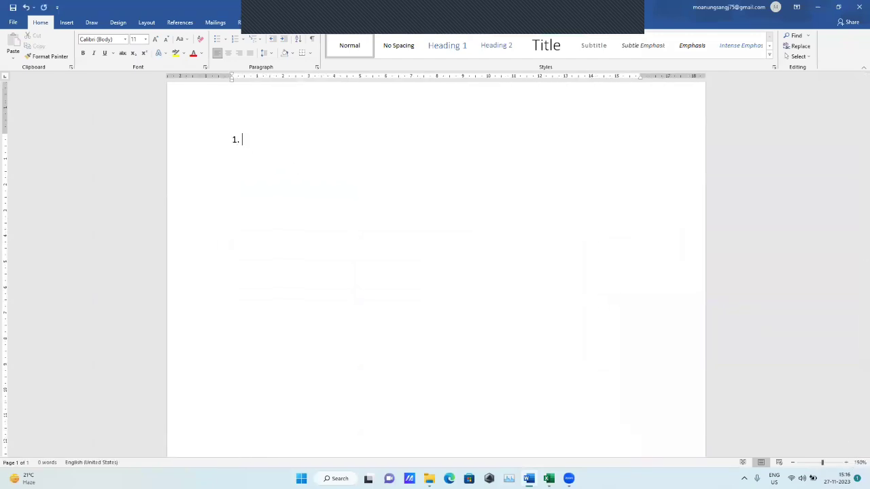
{"action": "type", "text": "TYPING T"}
{"action": "type", "text": "EST - "}
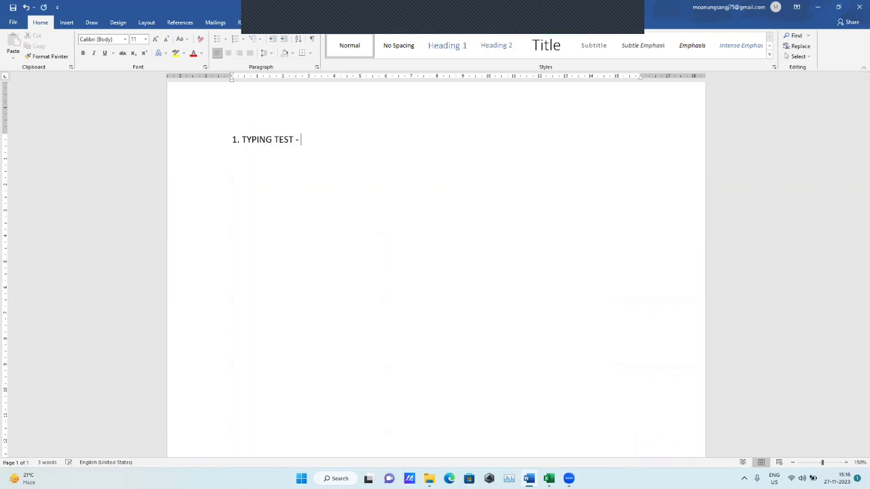
{"action": "type", "text": "5 MI"}
{"action": "type", "text": "NUTES"}
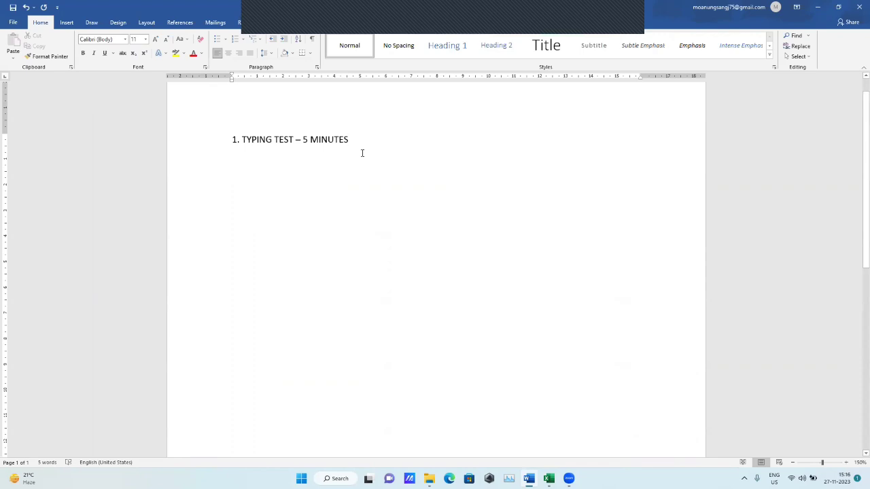
{"action": "key", "text": "Return"}
{"action": "type", "text": "2. "}
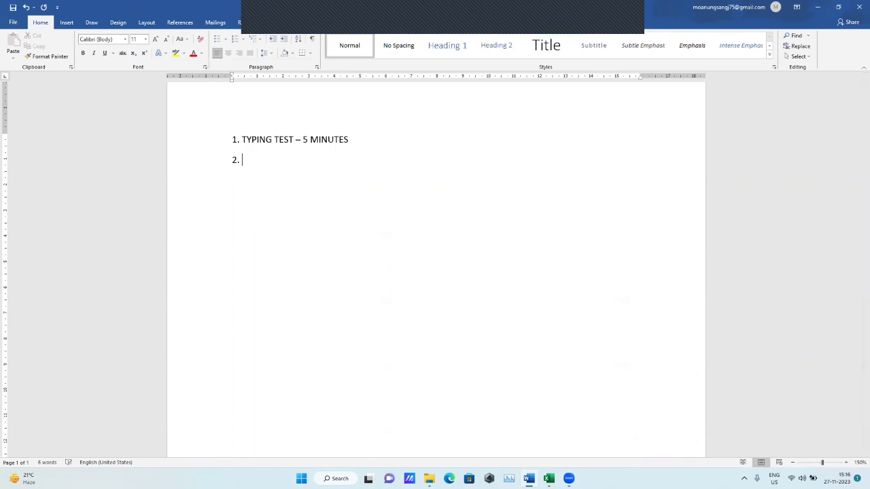
{"action": "type", "text": "ms EXCEL"}
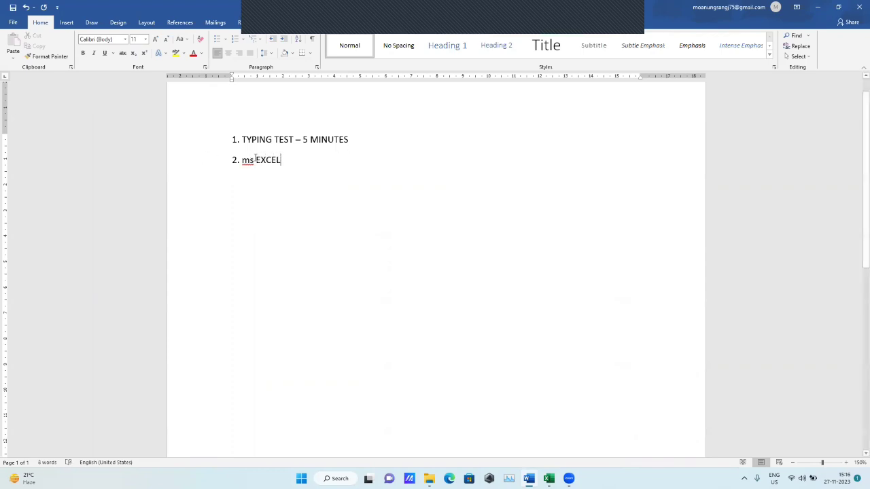
{"action": "left_click_drag", "start_coordinate": [254, 159], "coordinate": [241, 160]}
{"action": "type", "text": "MS"}
{"action": "key", "text": "Delete"}
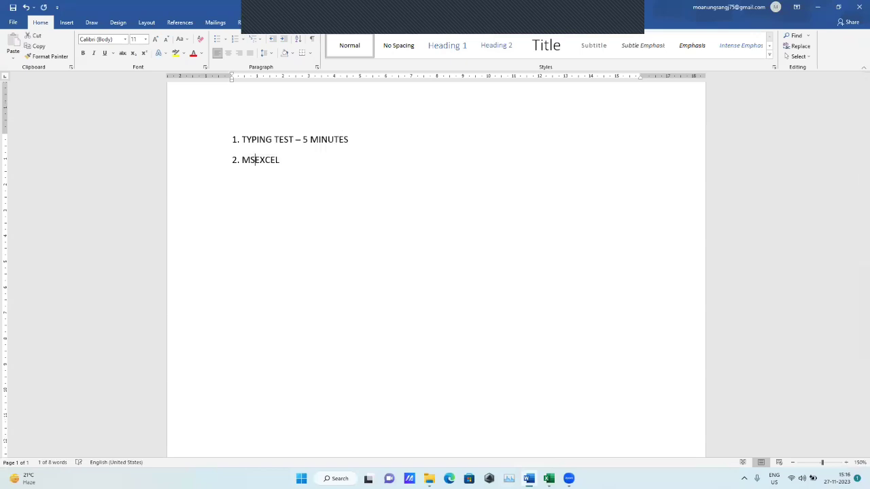
Extend item 2 with '-GST, SALARY STATEMENT INTEREST ETC.-5 MINUTES'
{"action": "left_click", "coordinate": [290, 157]}
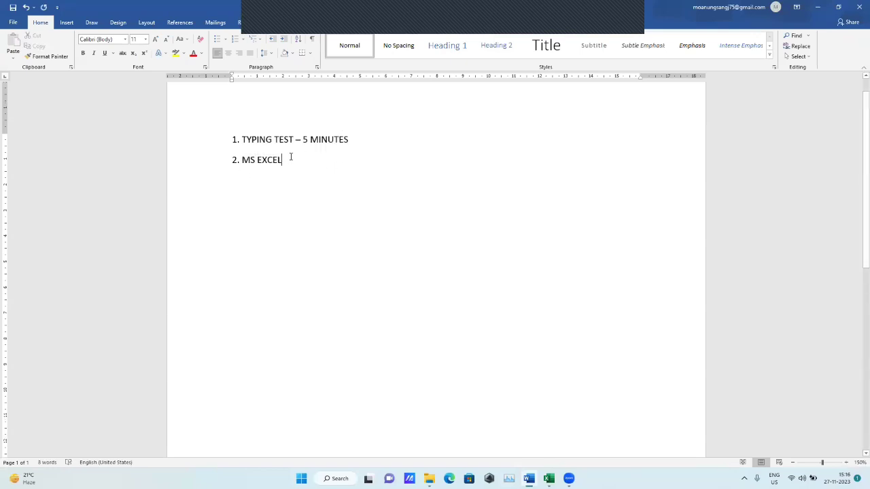
{"action": "type", "text": "-"}
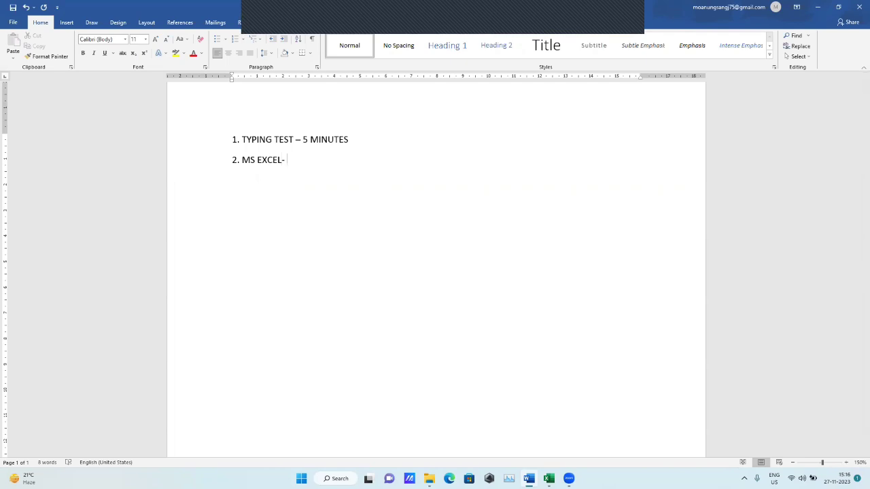
{"action": "type", "text": "gd"}
{"action": "key", "text": "BackSpace"}
{"action": "key", "text": "BackSpace"}
{"action": "type", "text": "GST,"}
{"action": "type", "text": " SALARY STATE"}
{"action": "type", "text": "MENT,"}
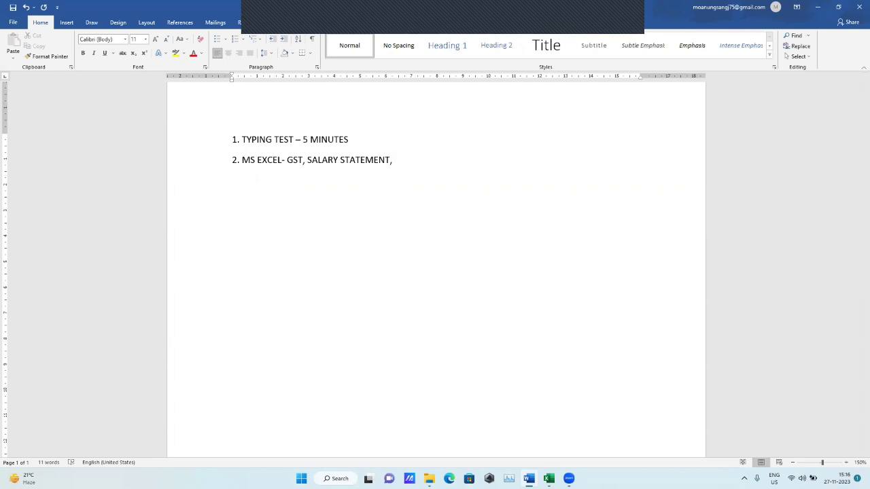
{"action": "type", "text": " INT"}
{"action": "type", "text": "EREST "}
{"action": "type", "text": "ETC."}
{"action": "type", "text": "-"}
{"action": "type", "text": "5 MINUIT"}
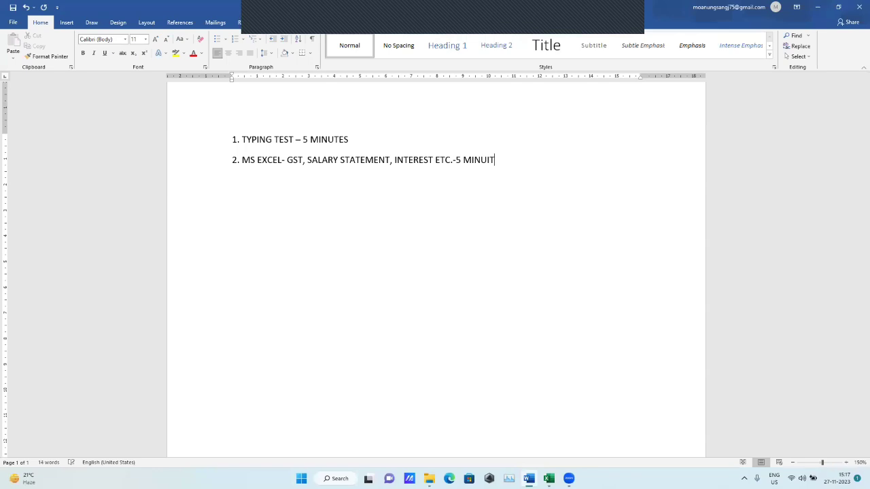
{"action": "key", "text": "BackSpace"}
{"action": "key", "text": "BackSpace"}
{"action": "type", "text": "TES"}
Add item 3 'APPLICATION TYPE-LETTER TO DMC, KMC, DEPUTY COMMISSIONER', fixing its spelling
{"action": "key", "text": "Return"}
{"action": "type", "text": "3."}
{"action": "type", "text": "aPP"}
{"action": "key", "text": "BackSpace"}
{"action": "key", "text": "BackSpace"}
{"action": "key", "text": "BackSpace"}
{"action": "type", "text": "A"}
{"action": "type", "text": "PPLICATI"}
{"action": "type", "text": "ON TYP"}
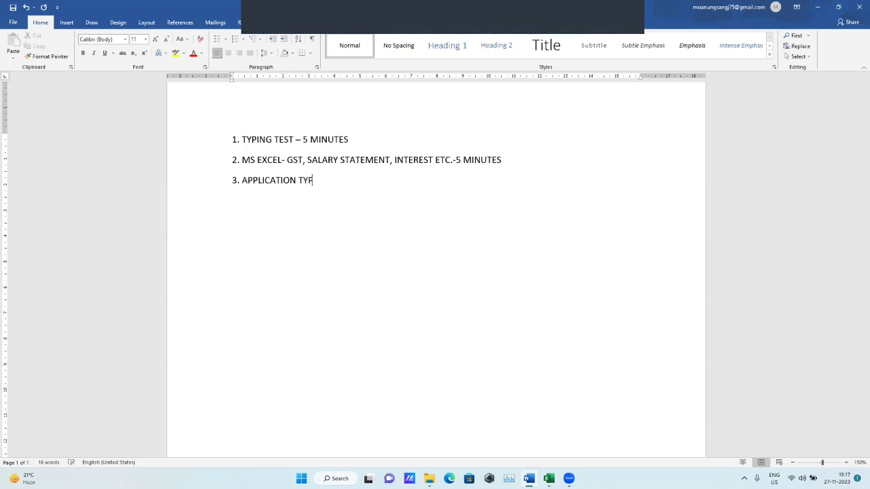
{"action": "type", "text": "E"}
{"action": "type", "text": "-LETTERTO"}
{"action": "type", "text": " DMC, "}
{"action": "type", "text": "KMC, "}
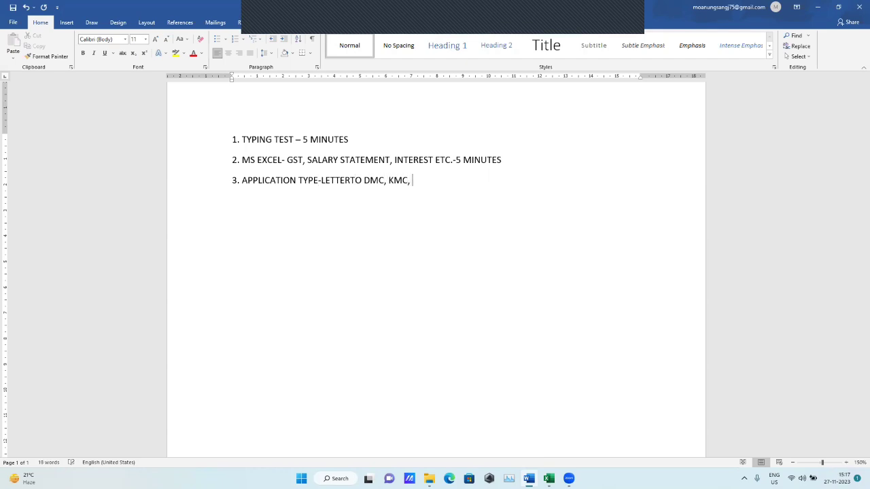
{"action": "type", "text": "DEPUTY "}
{"action": "type", "text": "COMISSIONER"}
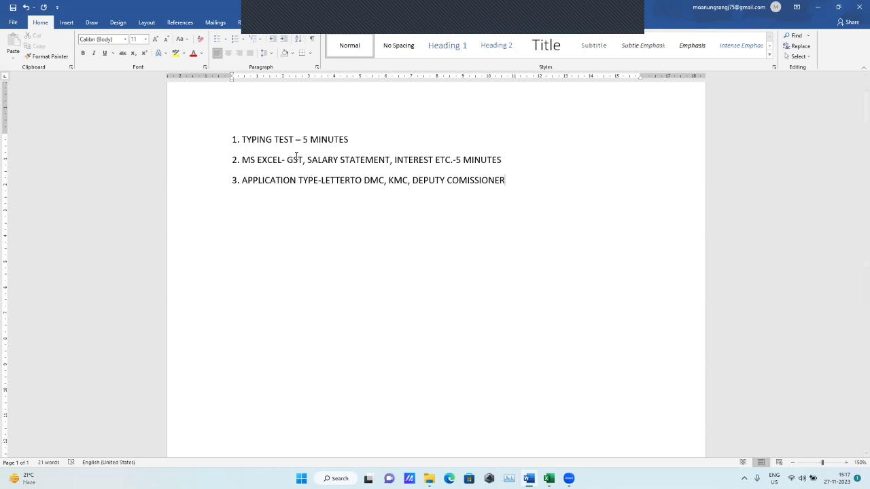
{"action": "left_click", "coordinate": [468, 180]}
{"action": "type", "text": "M"}
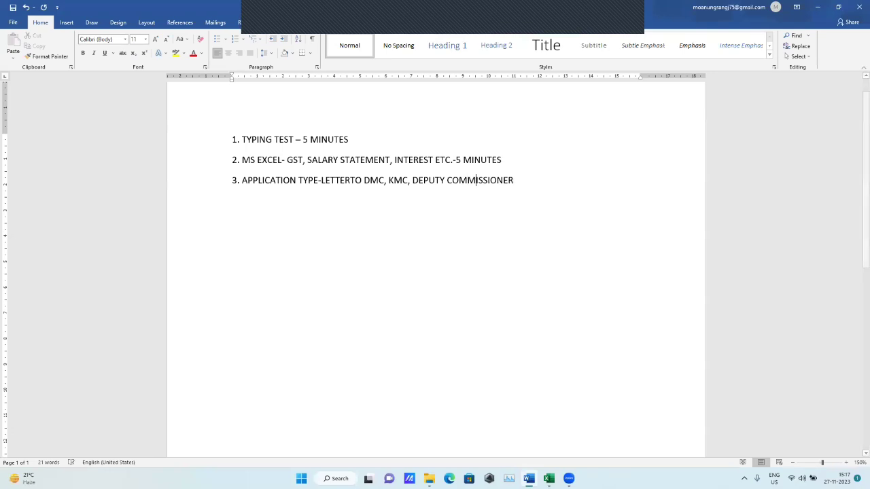
{"action": "left_click", "coordinate": [350, 180]}
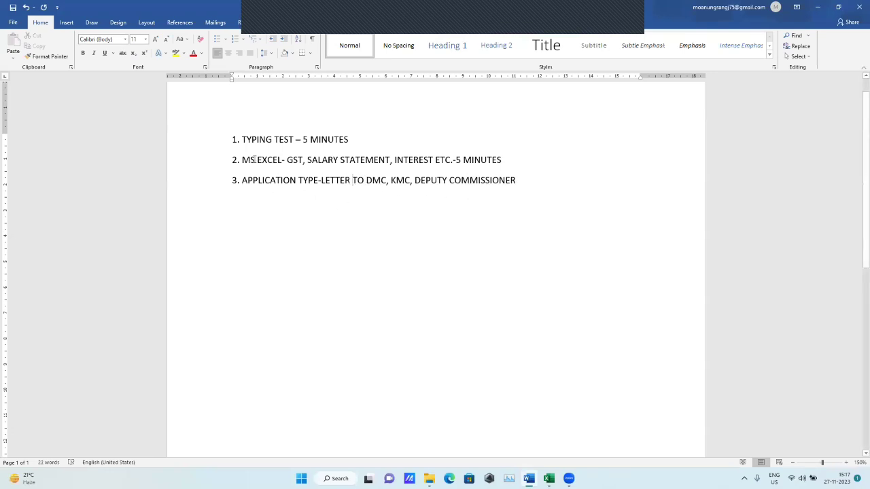
{"action": "left_click_drag", "start_coordinate": [242, 139], "coordinate": [353, 139]}
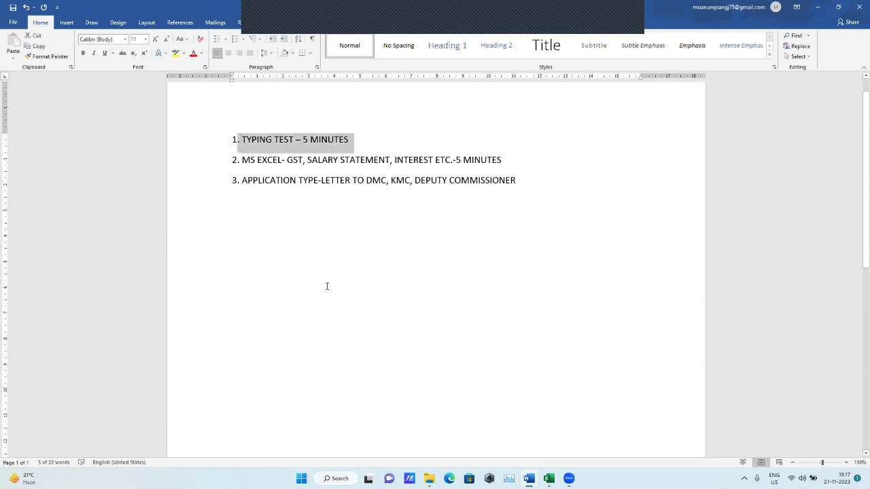
{"action": "key", "text": "alt+Tab"}
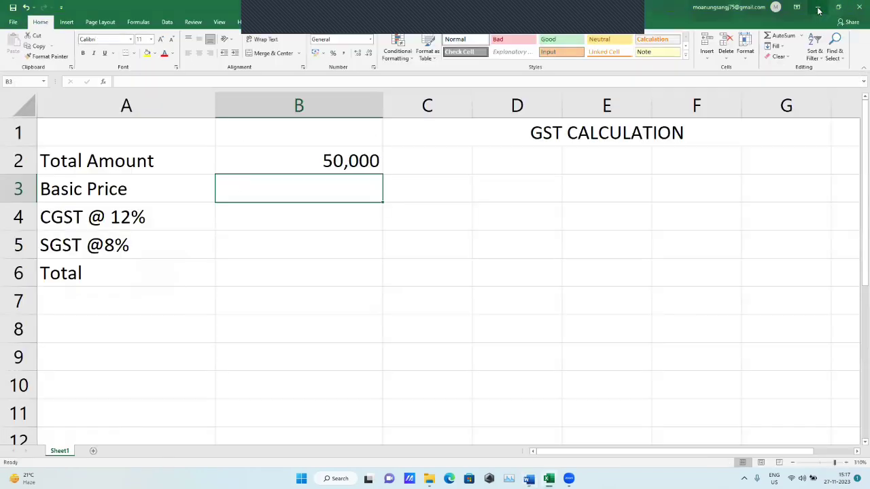
{"action": "key", "text": "super+d"}
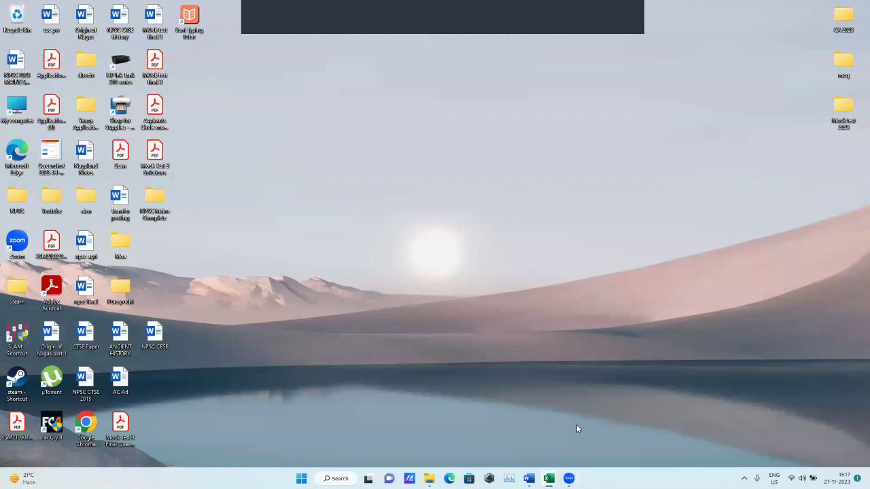
{"action": "left_click", "coordinate": [529, 478]}
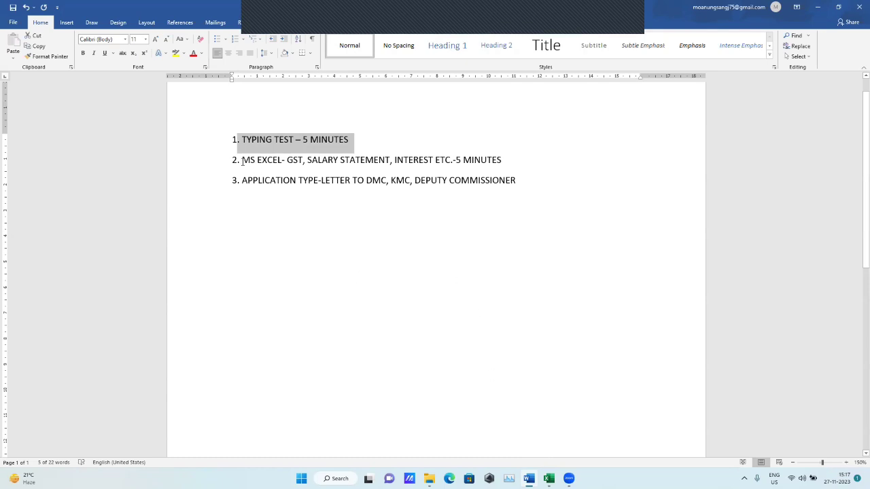
{"action": "left_click_drag", "start_coordinate": [242, 162], "coordinate": [507, 154]}
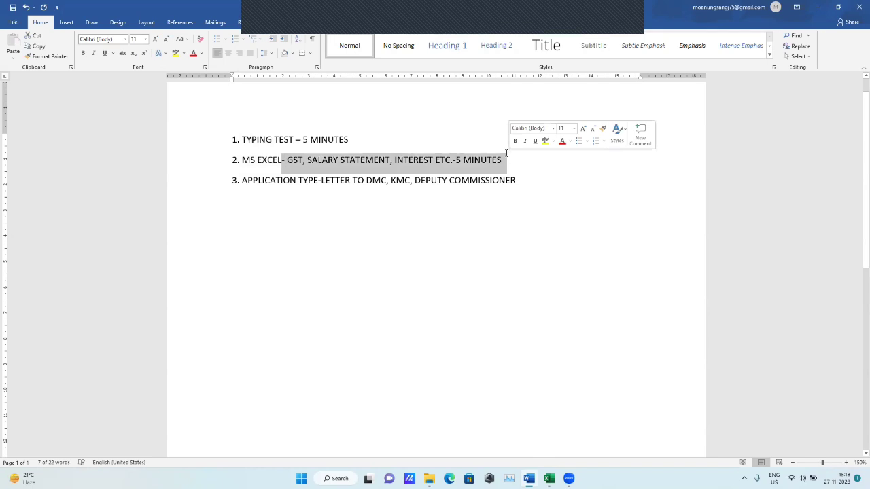
{"action": "left_click", "coordinate": [297, 162]}
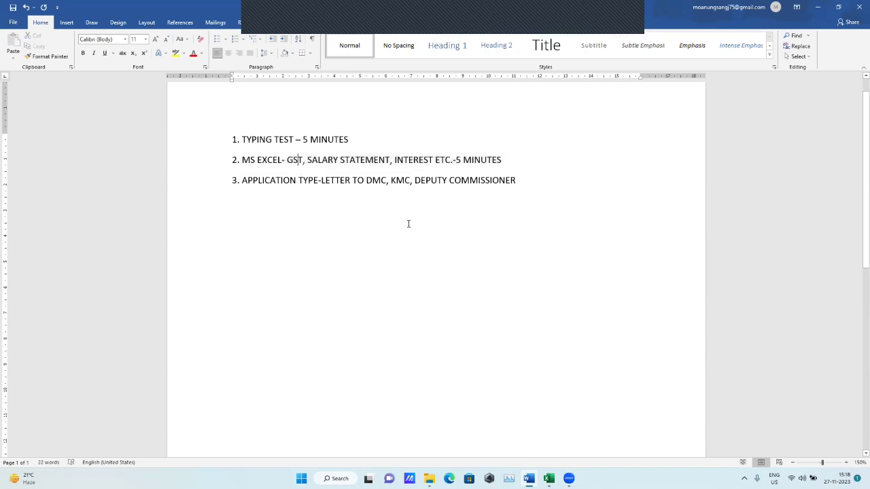
{"action": "left_click_drag", "start_coordinate": [286, 162], "coordinate": [305, 161]}
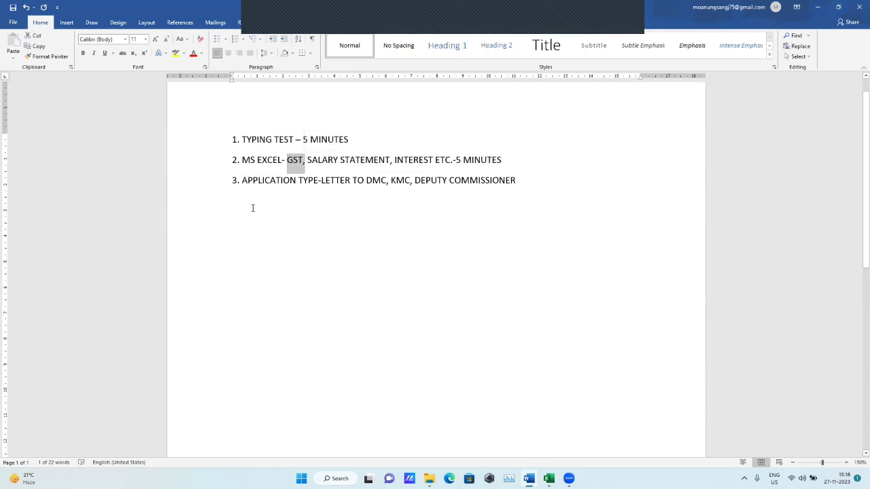
{"action": "key", "text": "Left"}
{"action": "left_click", "coordinate": [252, 180]}
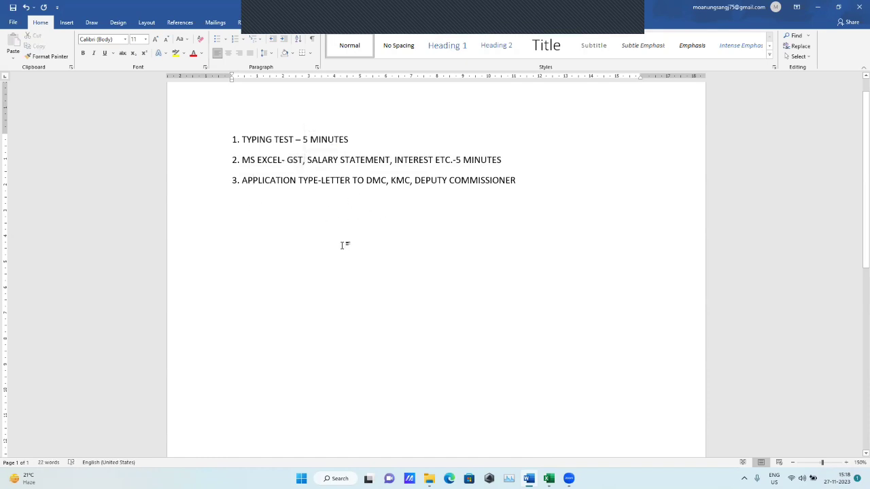
Add a new line 'Rs 50,000 TAX' below the numbered list
{"action": "left_click", "coordinate": [519, 180]}
{"action": "key", "text": "Return"}
{"action": "key", "text": "Return"}
{"action": "type", "text": "R"}
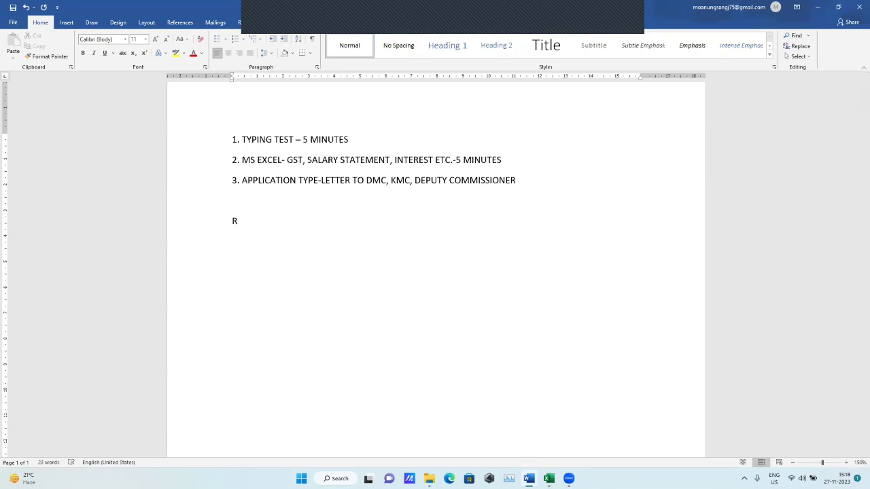
{"action": "type", "text": "s 50,"}
{"action": "type", "text": "000"}
{"action": "type", "text": " T"}
{"action": "type", "text": "AX"}
{"action": "key", "text": "Return"}
Type the 'CGST Central GST' and 'SGST State GST' note lines
{"action": "type", "text": "CGST "}
{"action": "type", "text": "c"}
{"action": "type", "text": "Cne"}
{"action": "key", "text": "BackSpace"}
{"action": "key", "text": "BackSpace"}
{"action": "type", "text": "enta"}
{"action": "key", "text": "BackSpace"}
{"action": "type", "text": "GST"}
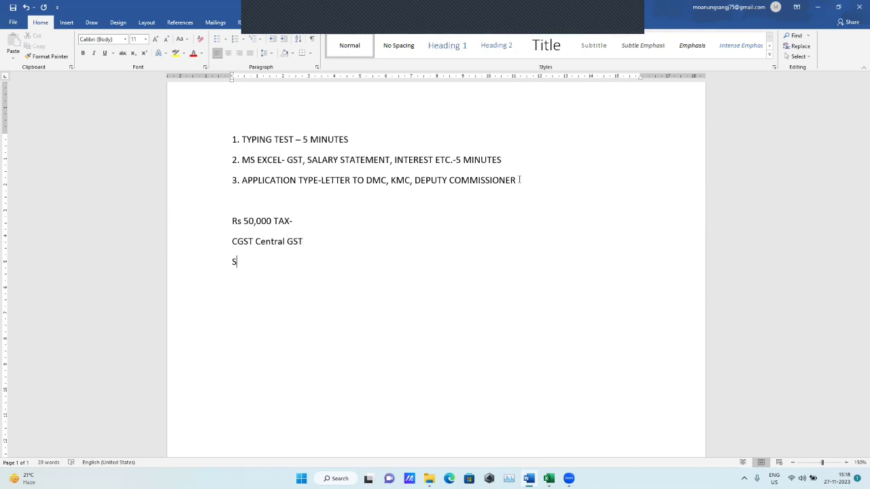
{"action": "type", "text": "G"}
{"action": "type", "text": "ST"}
{"action": "type", "text": "ate "}
{"action": "type", "text": "GST"}
Append the rates '-12%,8%. 24%' after CGST Central GST and select that text
{"action": "left_click", "coordinate": [302, 239]}
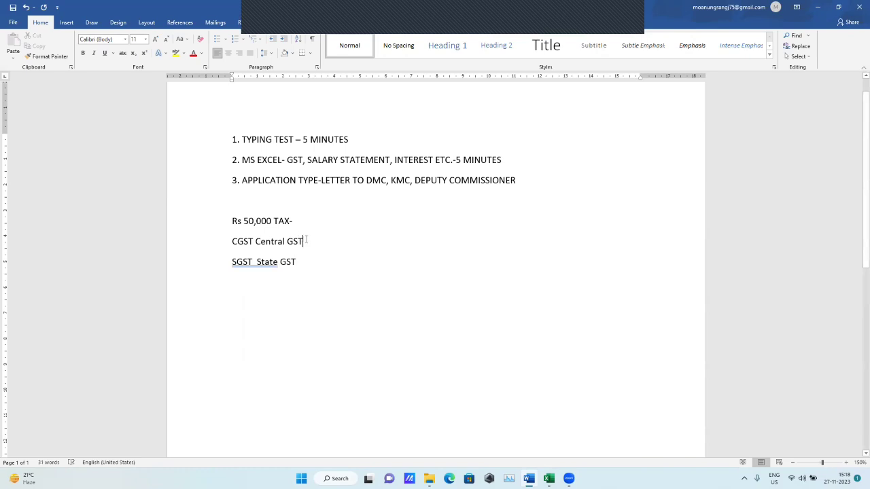
{"action": "type", "text": "-12"}
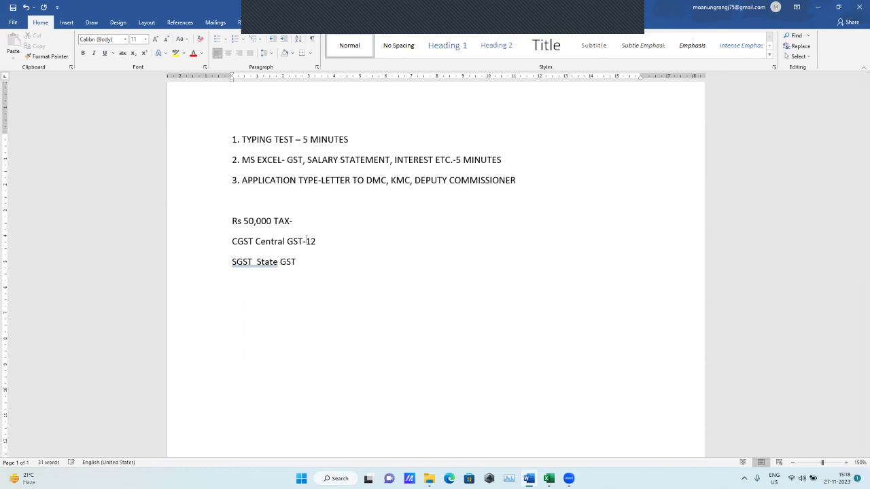
{"action": "type", "text": "%"}
{"action": "key", "text": "BackSpace"}
{"action": "type", "text": "8%. 2"}
{"action": "type", "text": "4"}
{"action": "type", "text": "%"}
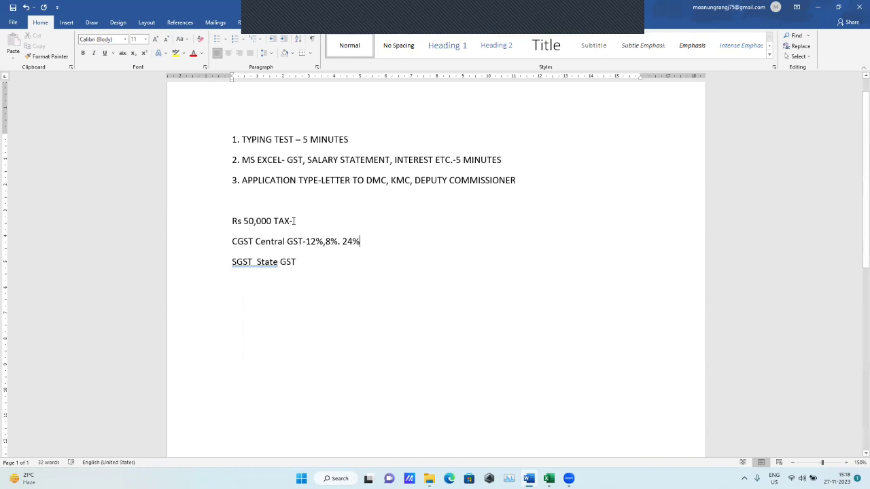
{"action": "triple_click", "coordinate": [295, 221]}
{"action": "left_click_drag", "start_coordinate": [374, 240], "coordinate": [284, 244]}
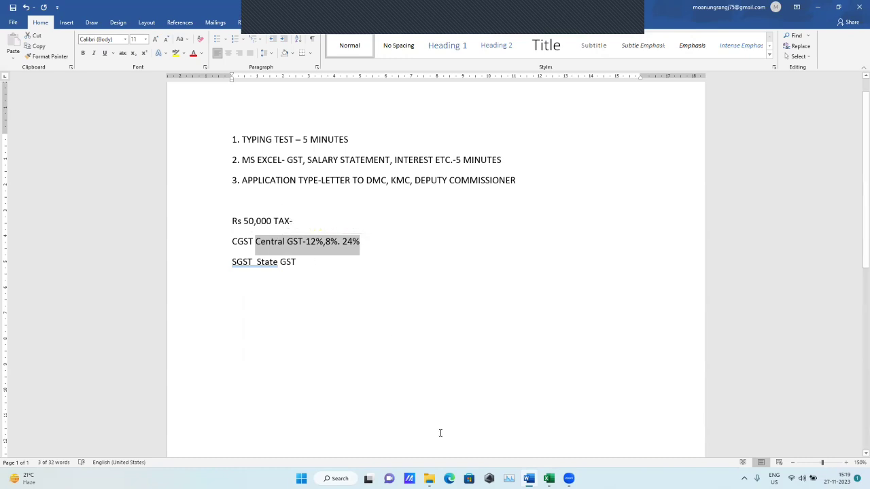
{"action": "left_click", "coordinate": [549, 479]}
Switch back to the Book1 workbook with the GST CALCULATION sheet
{"action": "left_click", "coordinate": [497, 436]}
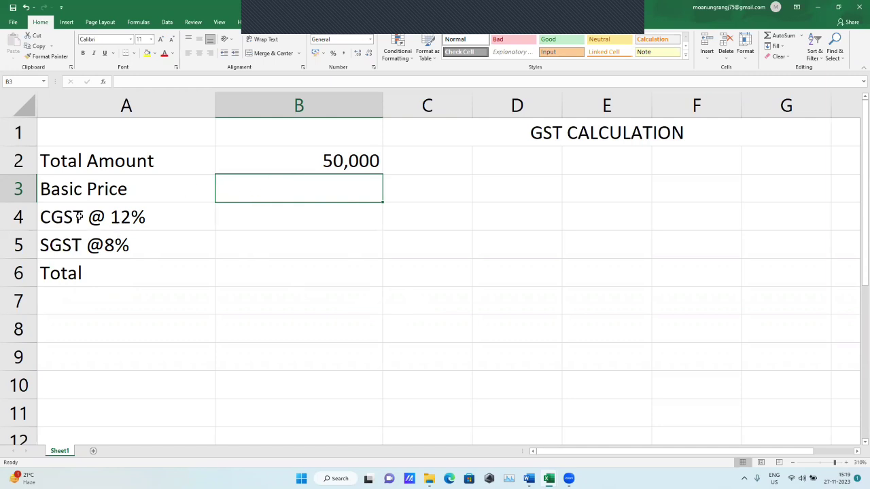
Point out the tax row labels, then begin B3's formula as =B2/120*
{"action": "left_click", "coordinate": [48, 215]}
{"action": "left_click", "coordinate": [65, 240]}
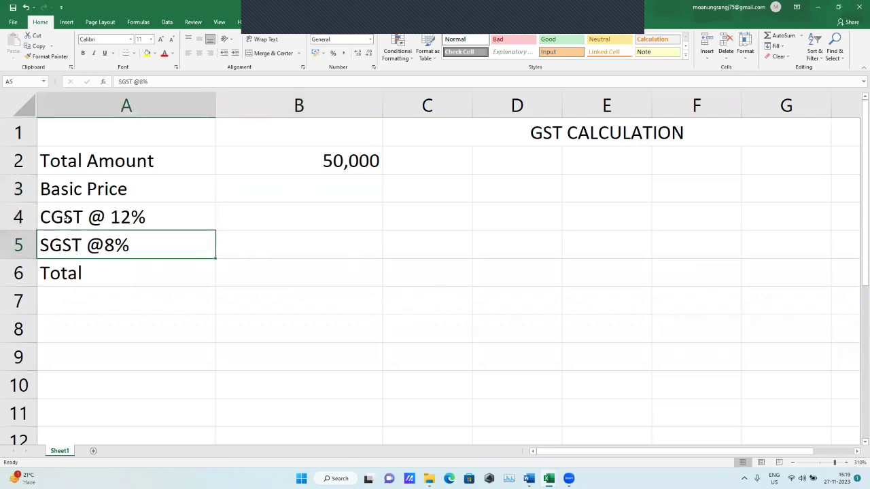
{"action": "left_click", "coordinate": [74, 193]}
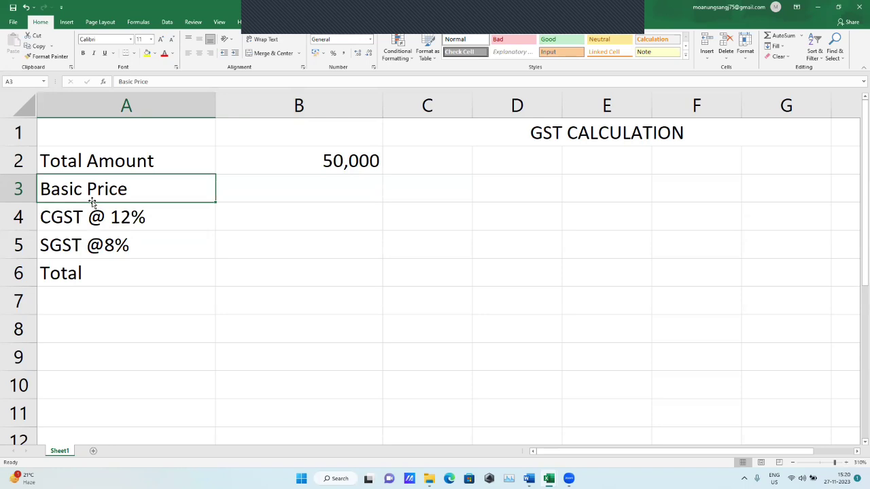
{"action": "left_click", "coordinate": [229, 193]}
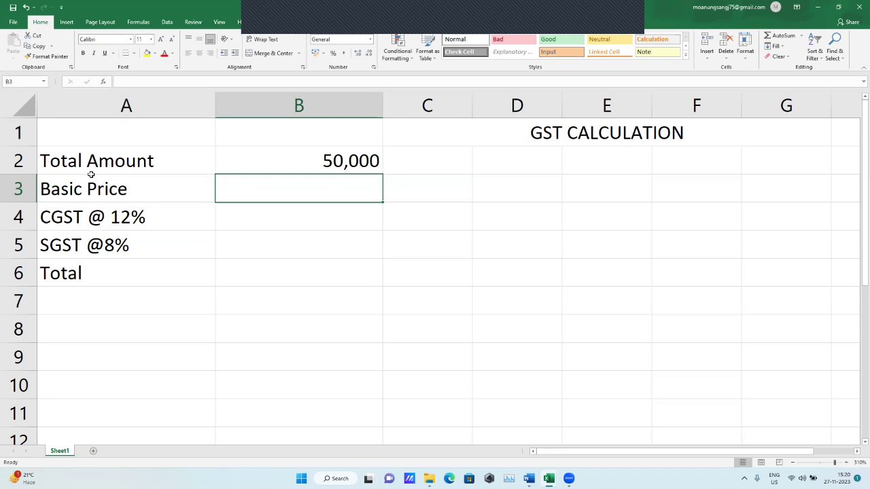
{"action": "type", "text": "="}
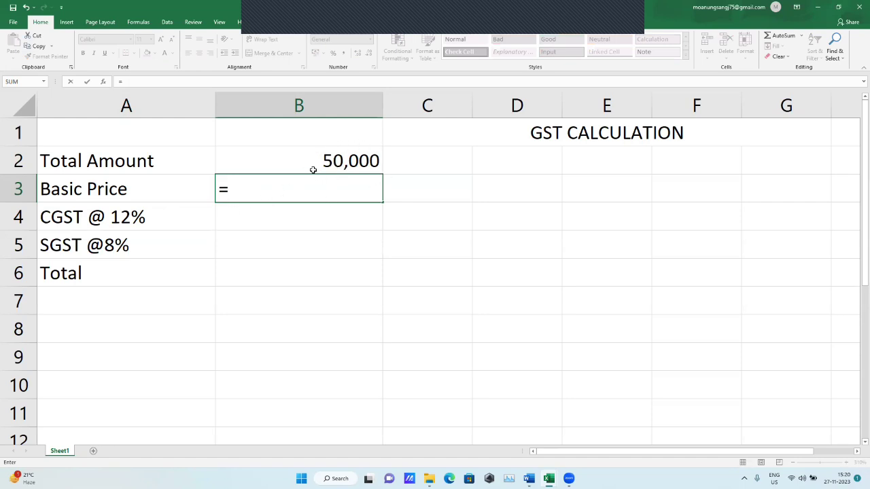
{"action": "left_click", "coordinate": [346, 165]}
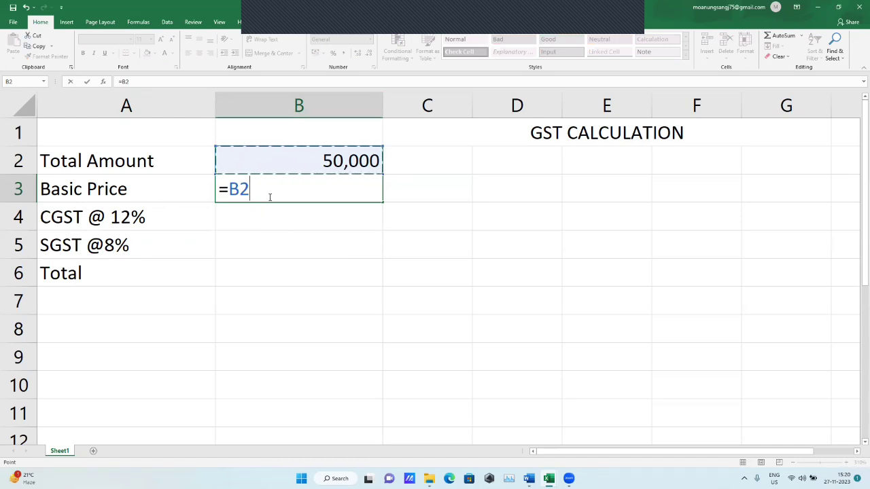
{"action": "type", "text": "/"}
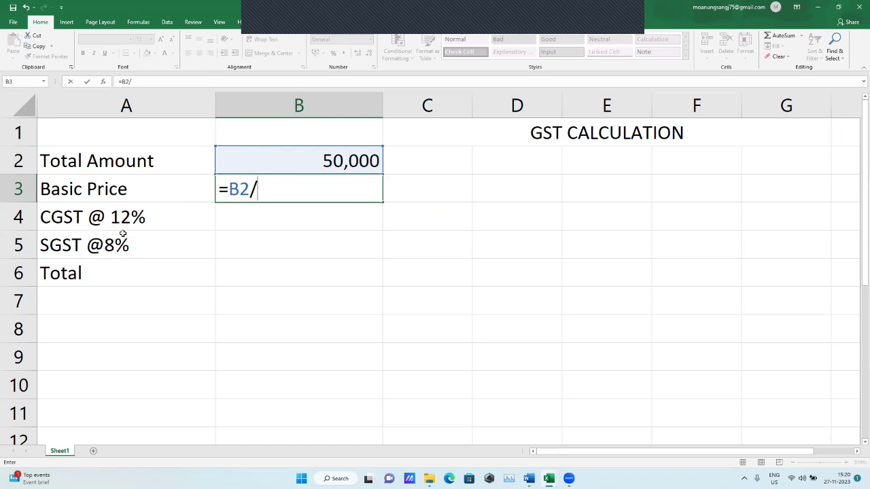
{"action": "type", "text": "120"}
{"action": "type", "text": "*"}
{"action": "left_click", "coordinate": [337, 478]}
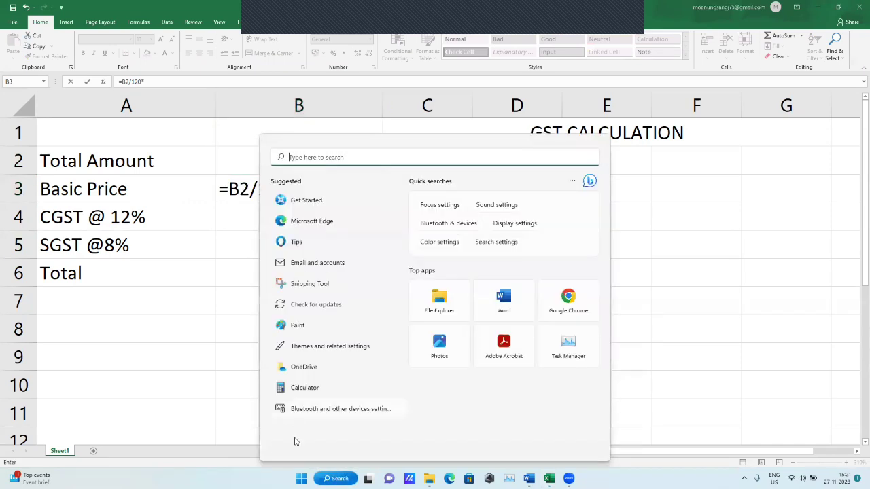
{"action": "type", "text": "keyboard"}
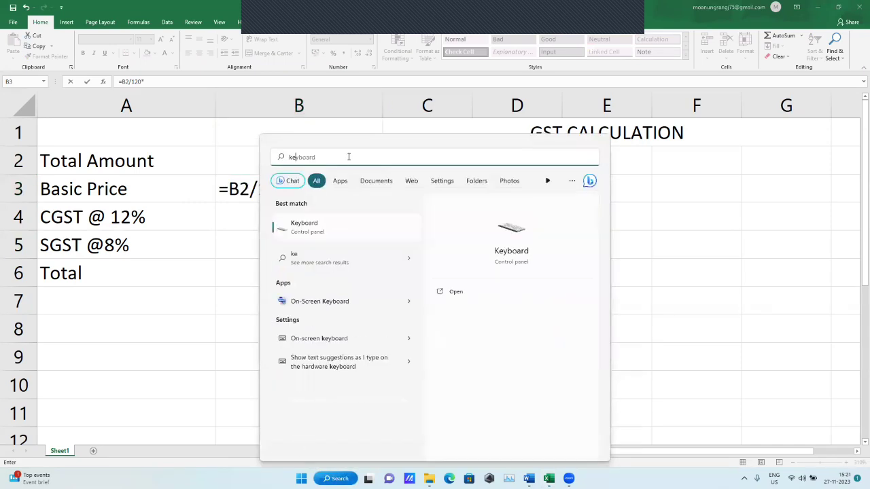
{"action": "left_click", "coordinate": [329, 226]}
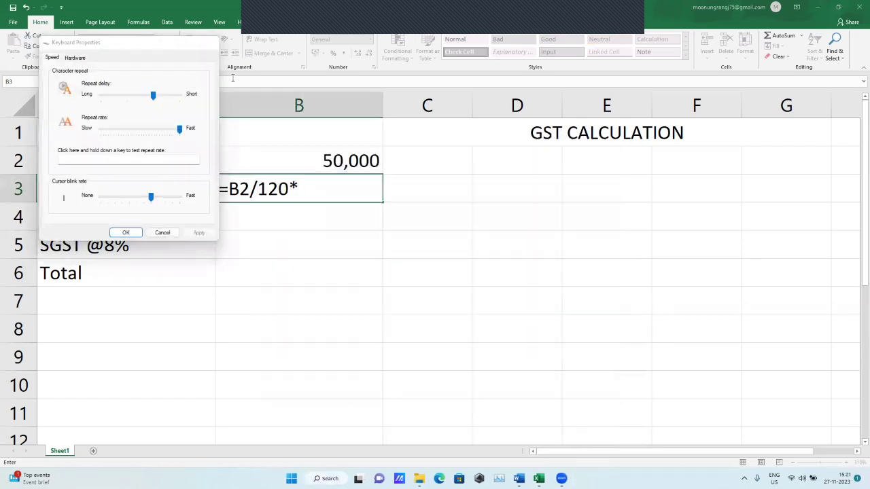
{"action": "left_click", "coordinate": [212, 42]}
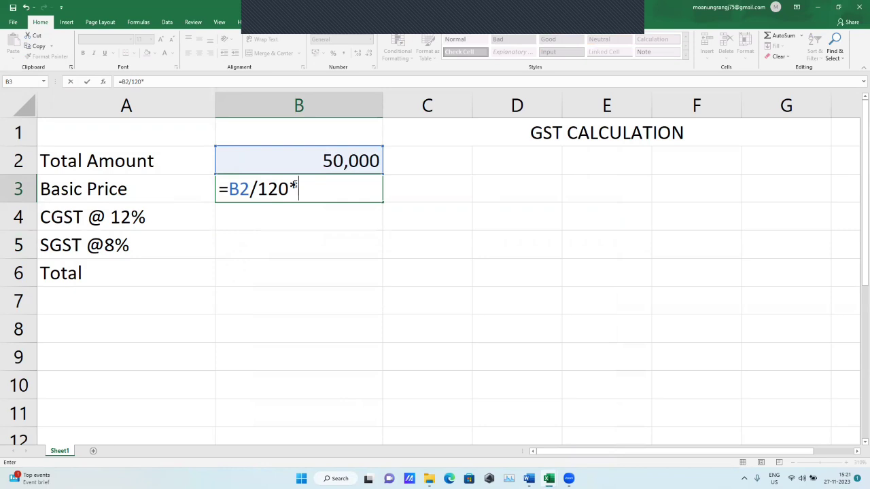
Re-enter B3 as =B2/120*100 so the Basic Price shows 41666.66667
{"action": "type", "text": "100"}
{"action": "left_click_drag", "start_coordinate": [334, 193], "coordinate": [229, 190]}
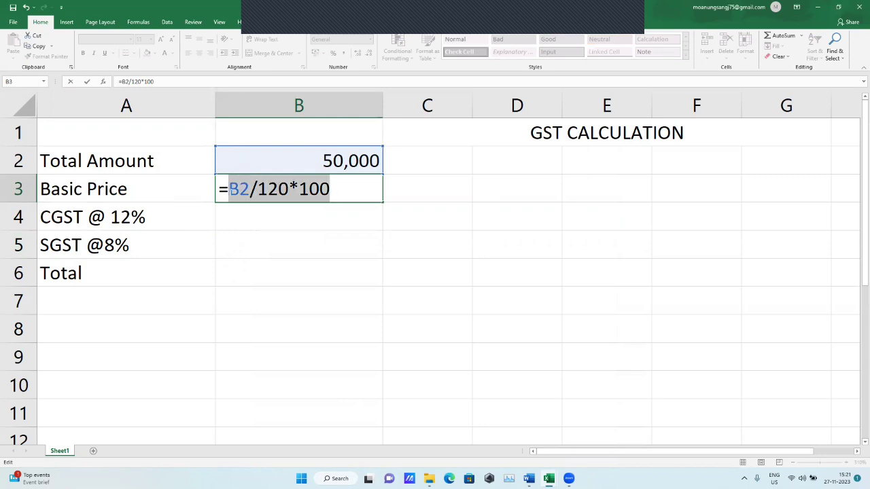
{"action": "key", "text": "BackSpace"}
{"action": "key", "text": "BackSpace"}
{"action": "type", "text": "="}
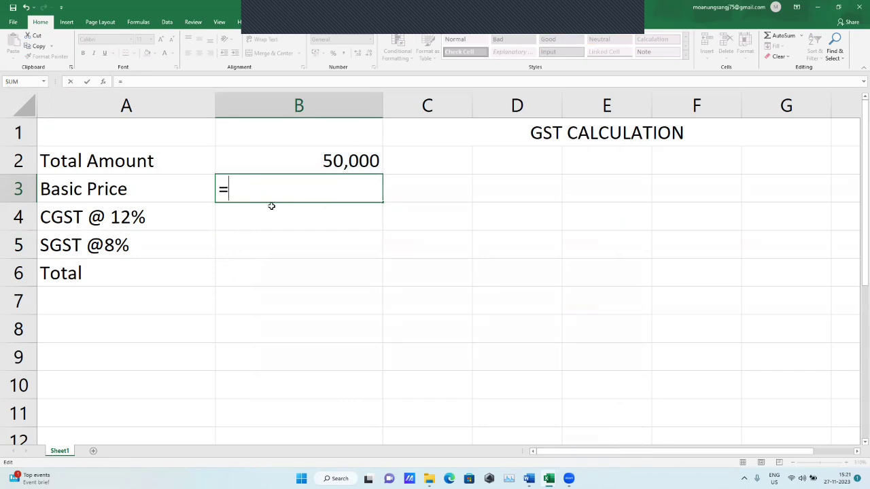
{"action": "left_click", "coordinate": [321, 161]}
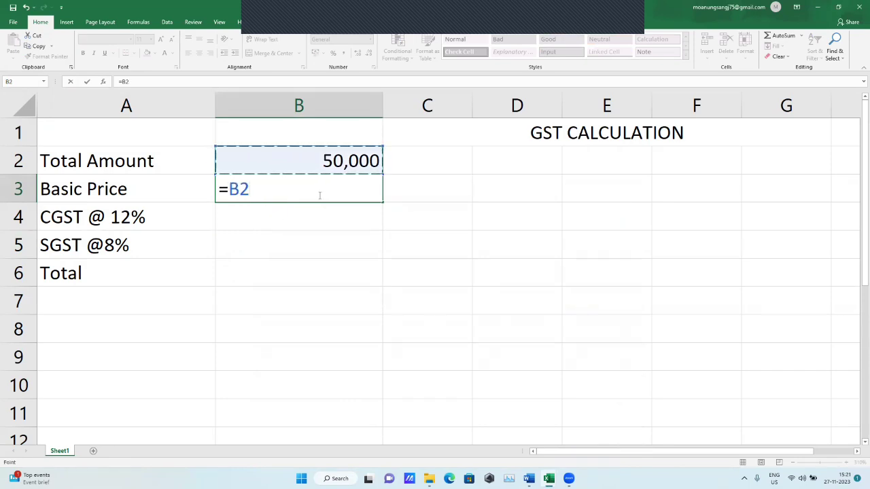
{"action": "type", "text": "/"}
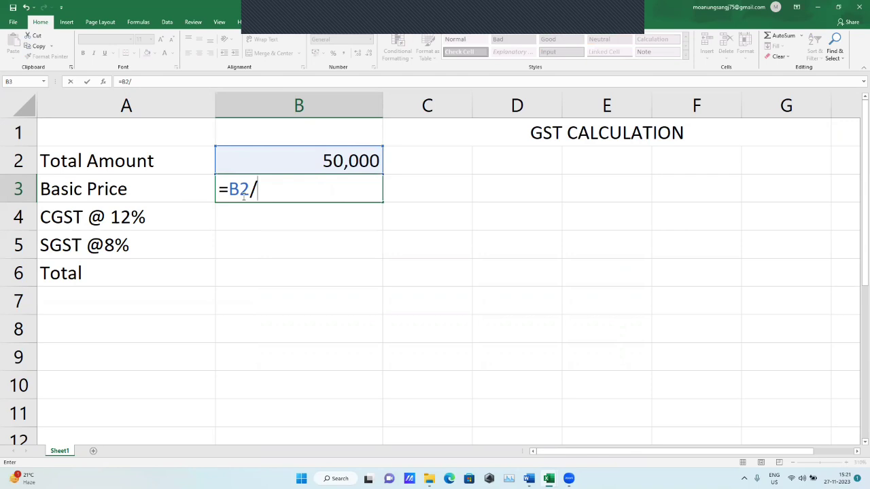
{"action": "type", "text": "20"}
{"action": "key", "text": "BackSpace"}
{"action": "key", "text": "BackSpace"}
{"action": "type", "text": "120"}
{"action": "type", "text": "*"}
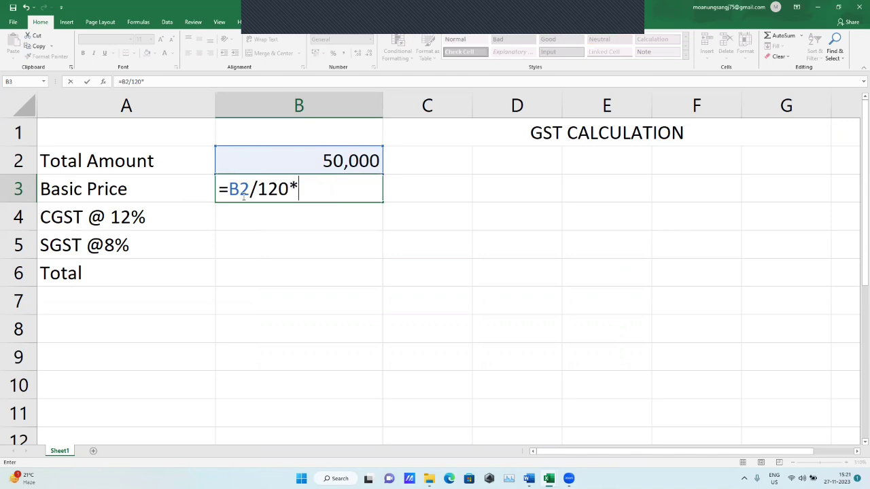
{"action": "type", "text": "100"}
{"action": "key", "text": "Return"}
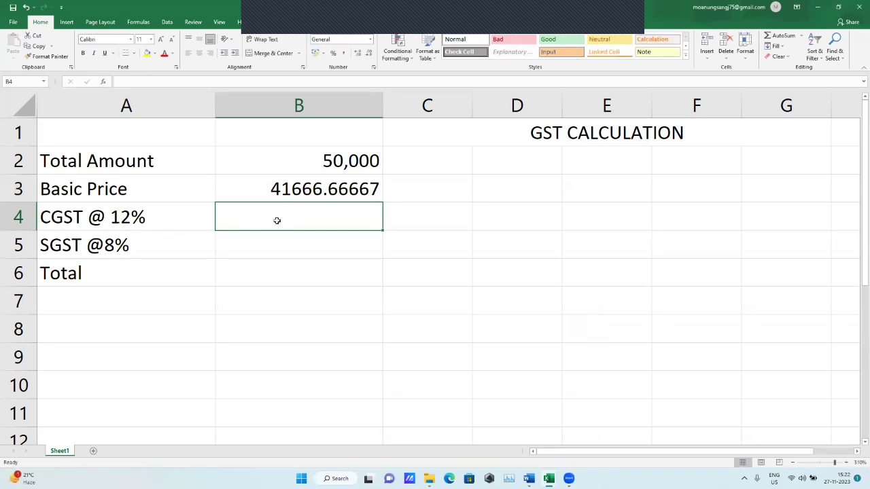
Enter =B3*12% in B4 so CGST shows 5000
{"action": "type", "text": "="}
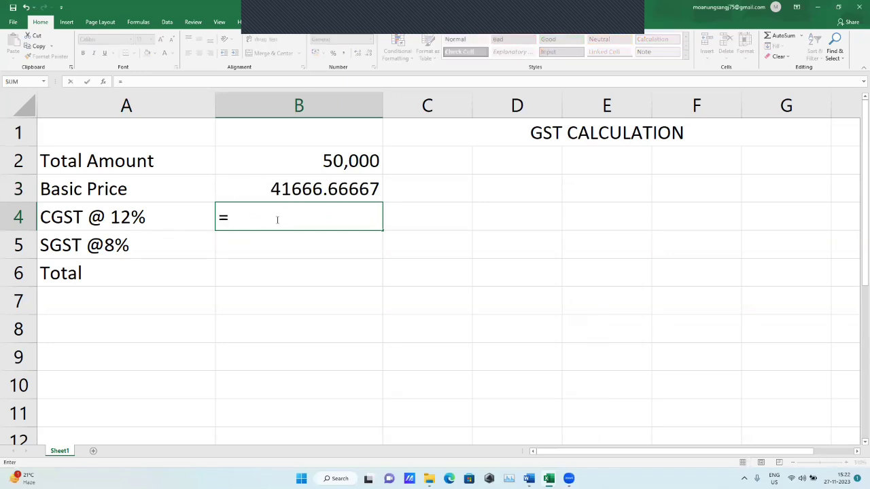
{"action": "left_click", "coordinate": [317, 190]}
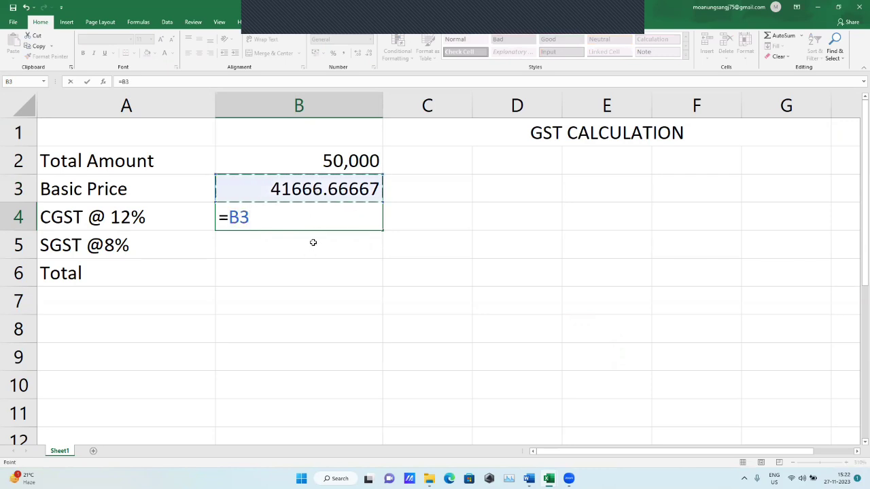
{"action": "type", "text": "*"}
{"action": "type", "text": "12%"}
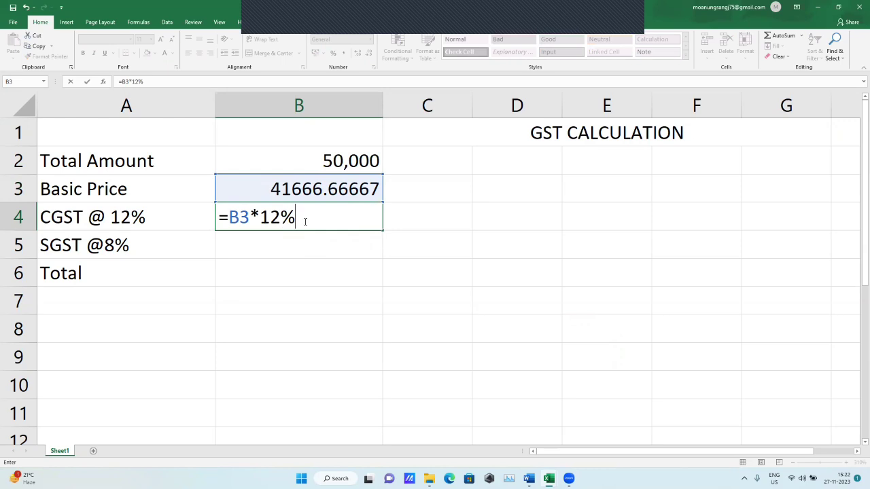
{"action": "key", "text": "Return"}
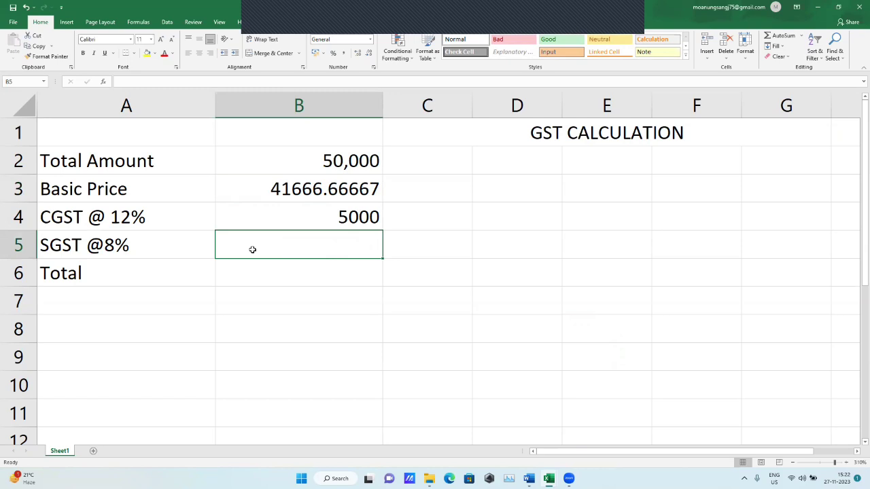
Enter =B3*8% in B5 so SGST shows 3333.333333
{"action": "type", "text": "="}
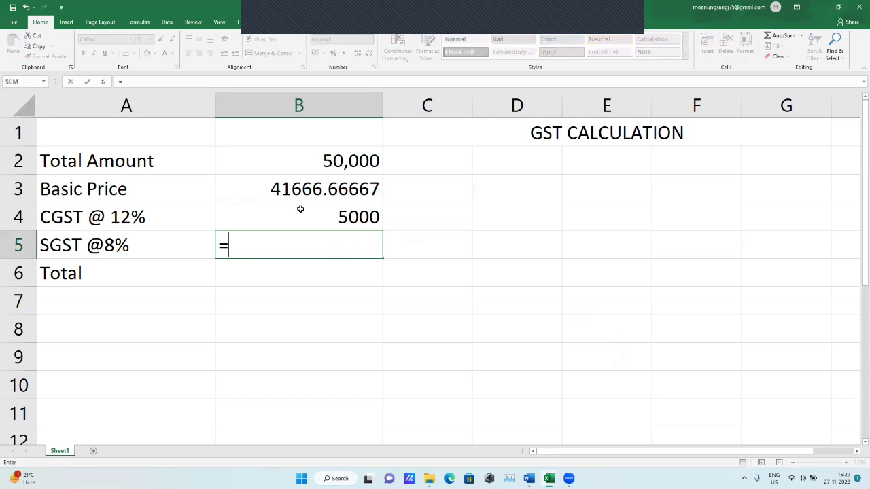
{"action": "left_click", "coordinate": [288, 185]}
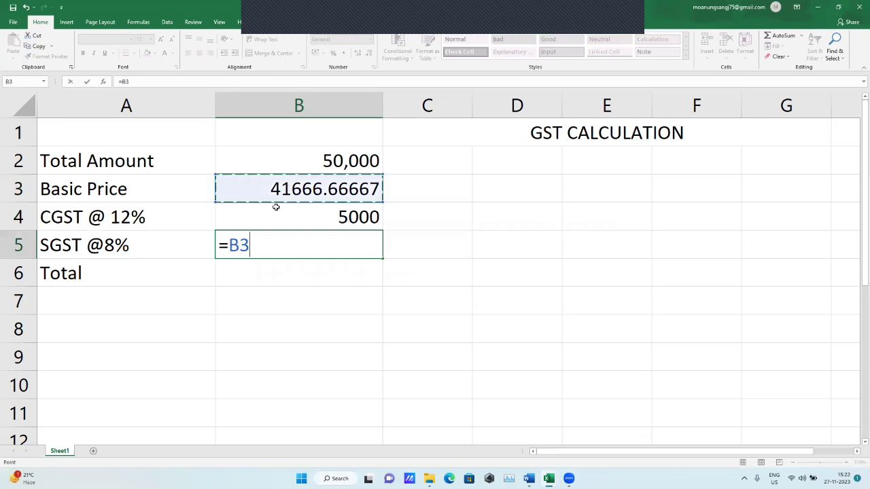
{"action": "type", "text": "*"}
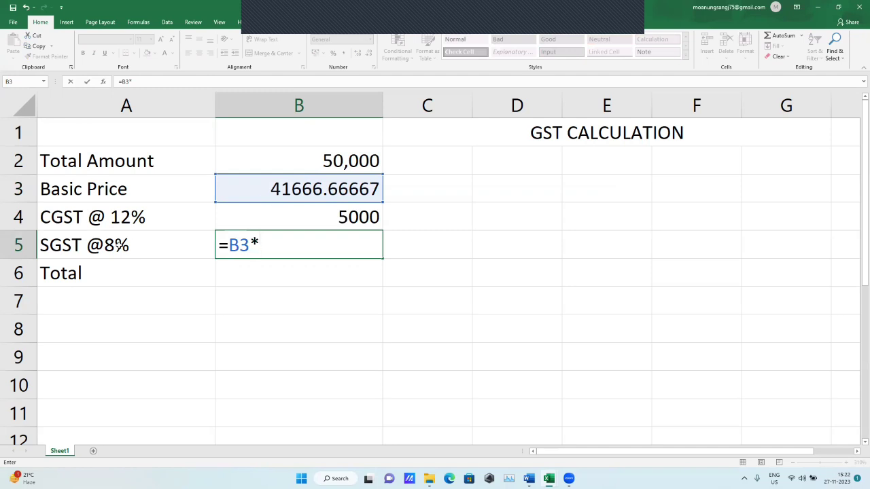
{"action": "type", "text": "8"}
{"action": "type", "text": "%"}
{"action": "key", "text": "Return"}
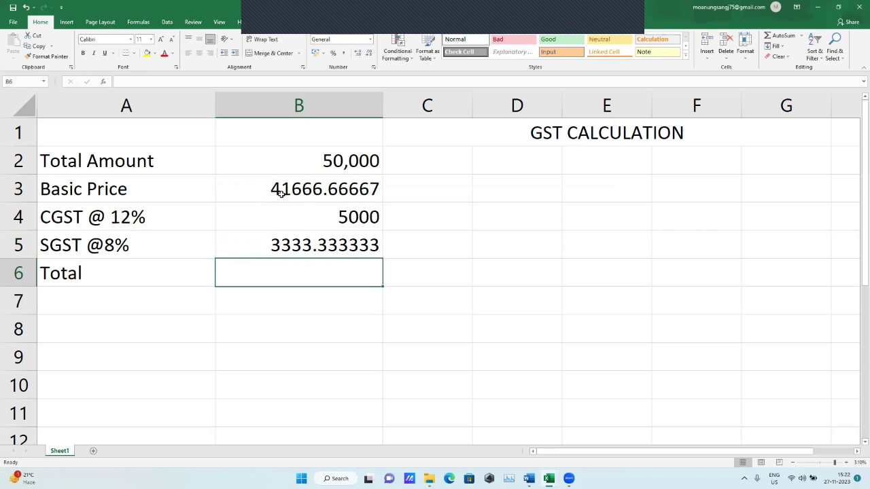
{"action": "left_click", "coordinate": [281, 193]}
{"action": "left_click", "coordinate": [300, 217]}
{"action": "left_click", "coordinate": [299, 237]}
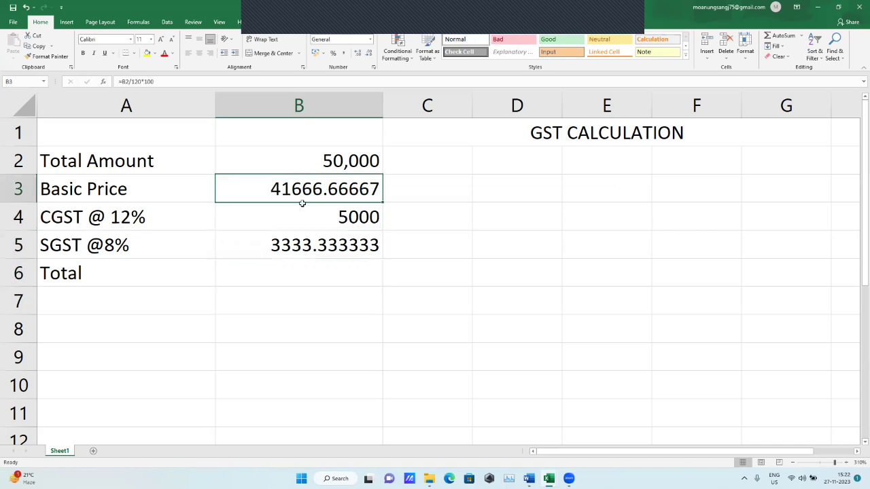
{"action": "left_click_drag", "start_coordinate": [299, 194], "coordinate": [299, 245]}
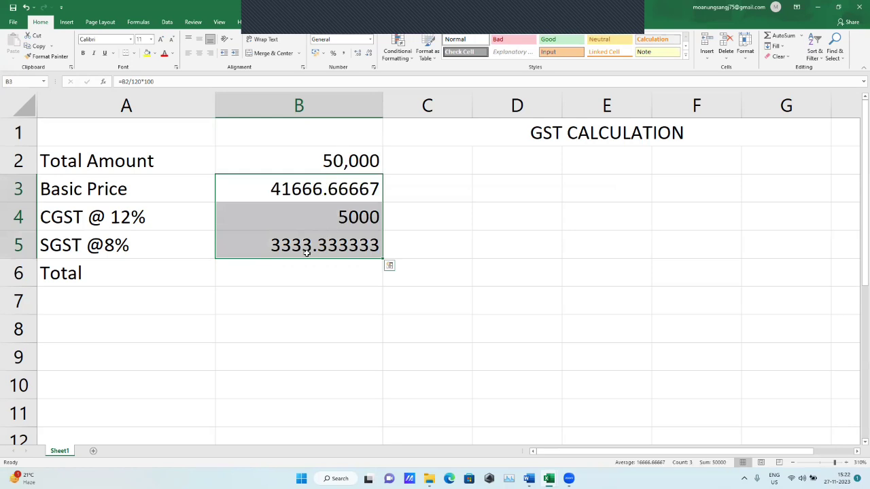
{"action": "left_click", "coordinate": [308, 253]}
{"action": "left_click", "coordinate": [273, 190]}
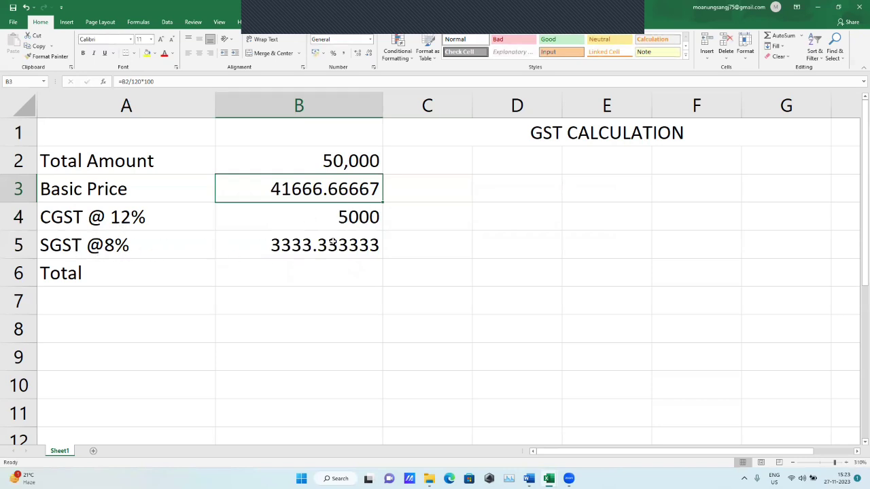
{"action": "left_click", "coordinate": [341, 221]}
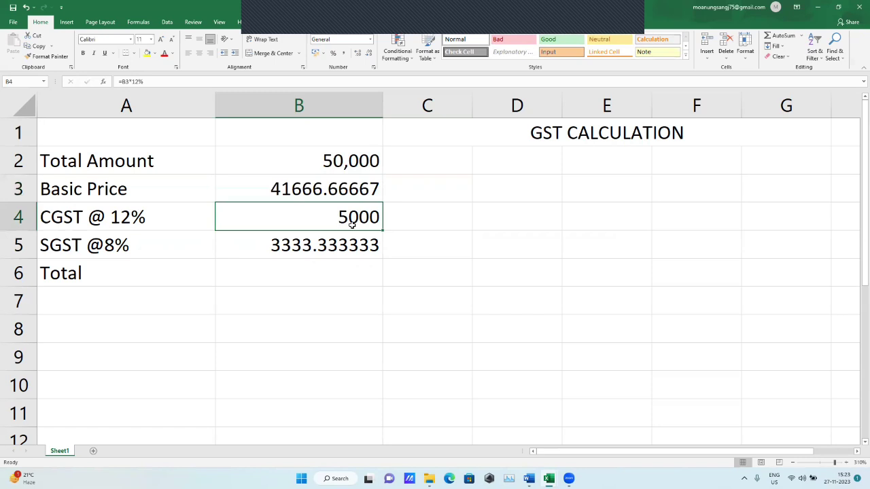
{"action": "left_click", "coordinate": [272, 240]}
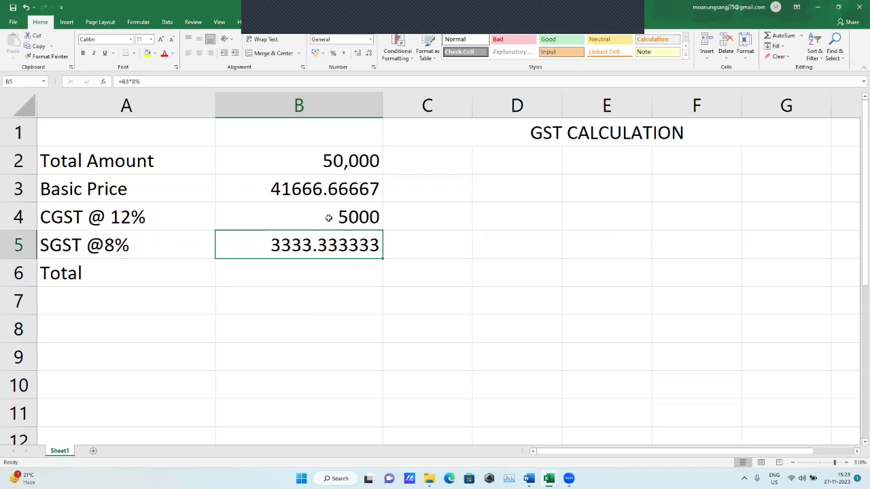
{"action": "left_click", "coordinate": [264, 269]}
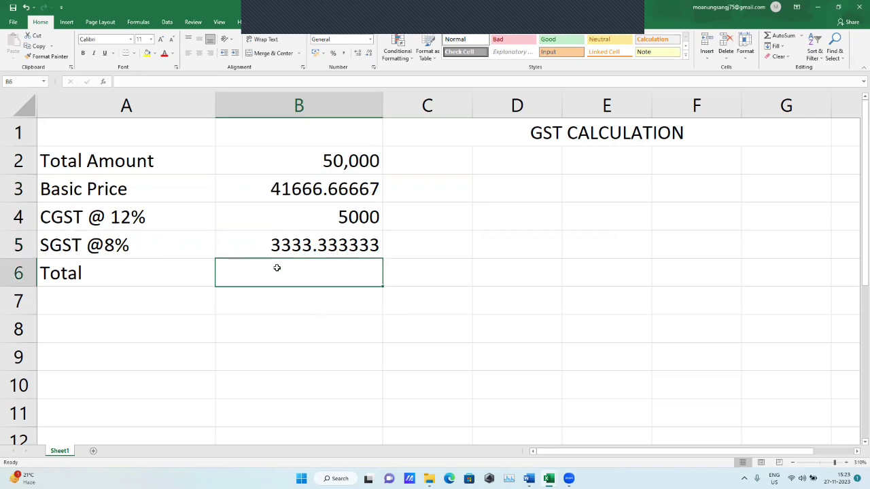
Begin the B6 total as =SUM( with trial references to B3 and B4, then clear them
{"action": "type", "text": "="}
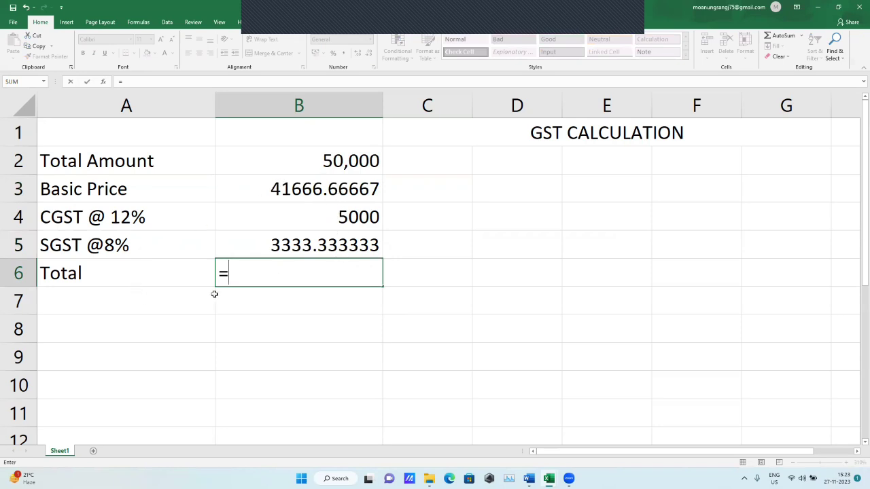
{"action": "type", "text": "su"}
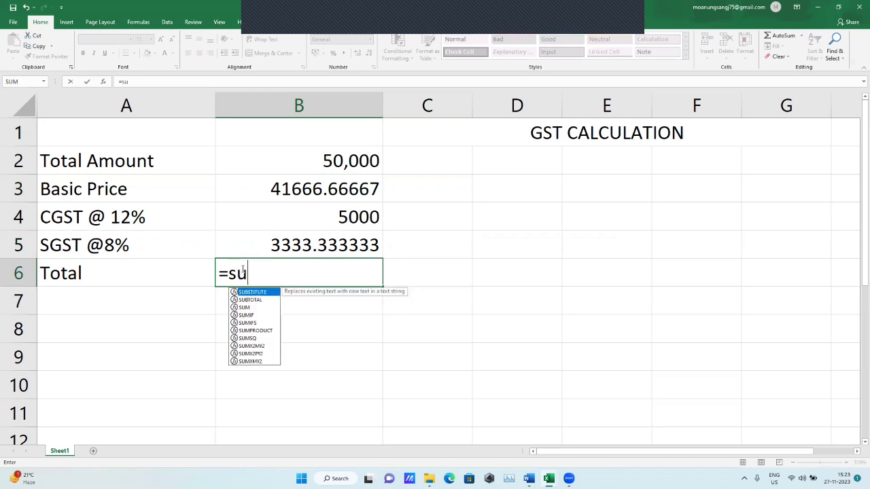
{"action": "type", "text": "m"}
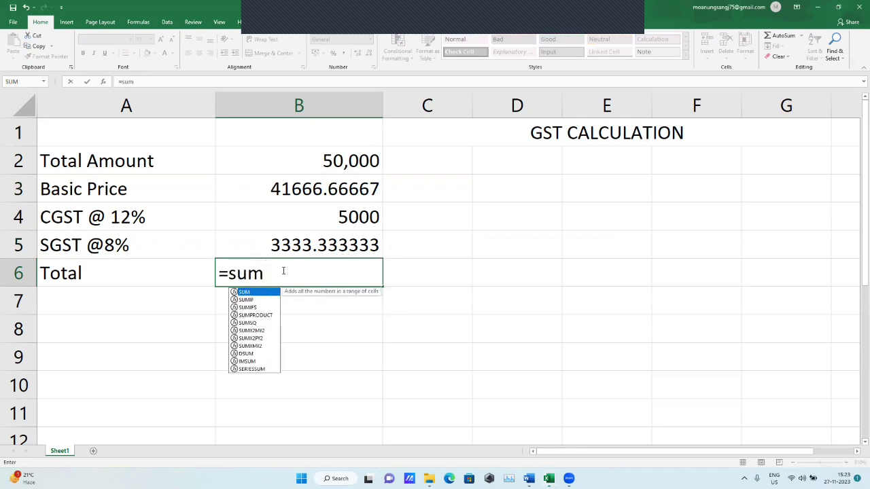
{"action": "type", "text": "("}
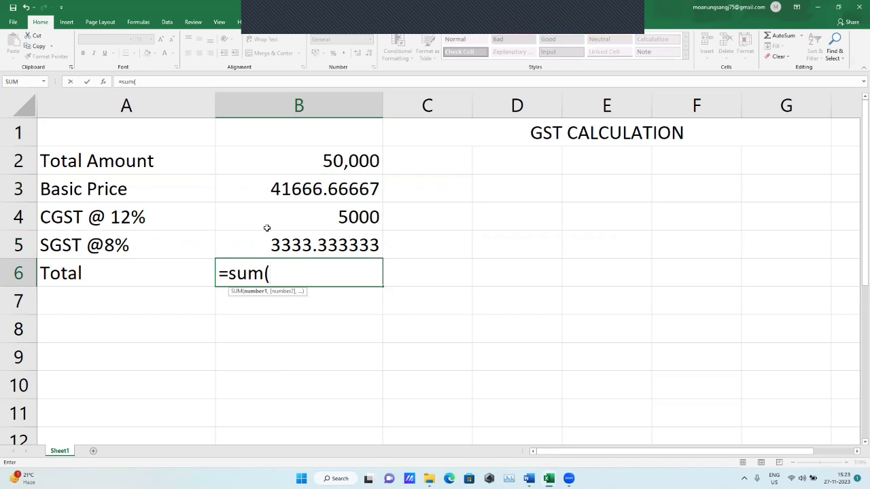
{"action": "left_click", "coordinate": [289, 181]}
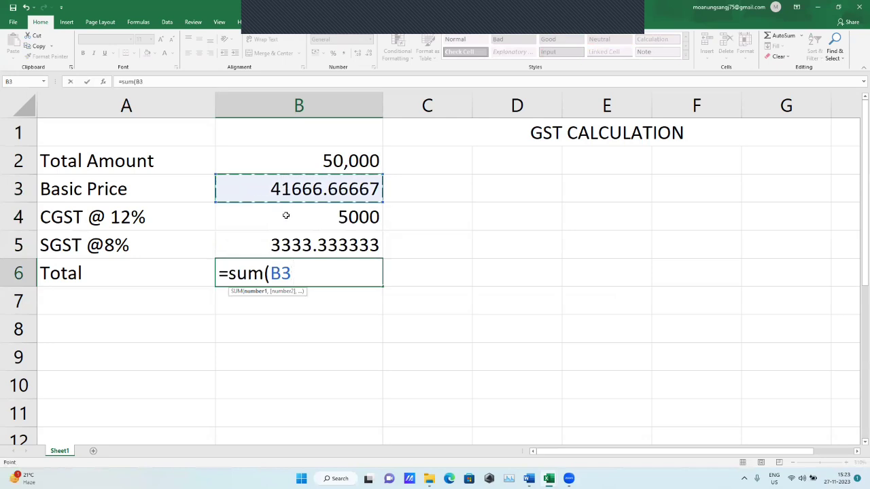
{"action": "left_click", "coordinate": [285, 215]}
{"action": "left_click", "coordinate": [292, 196]}
{"action": "type", "text": "="}
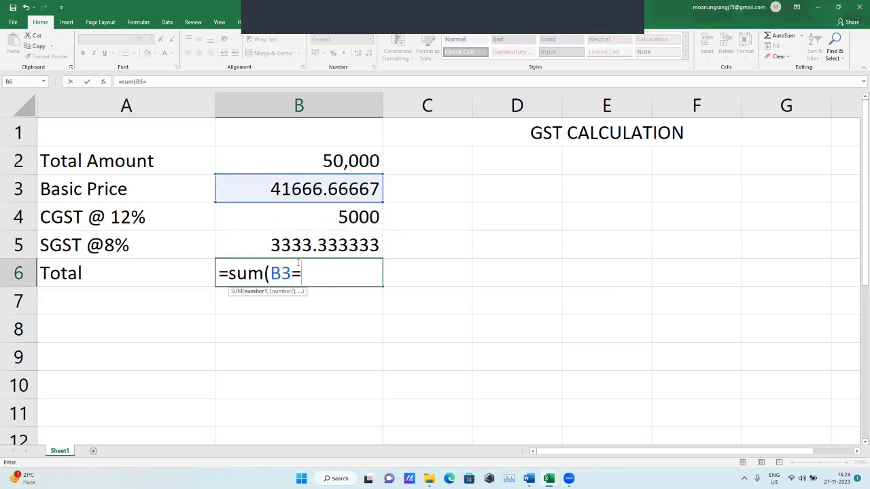
{"action": "key", "text": "BackSpace"}
{"action": "type", "text": "+"}
{"action": "left_click", "coordinate": [309, 219]}
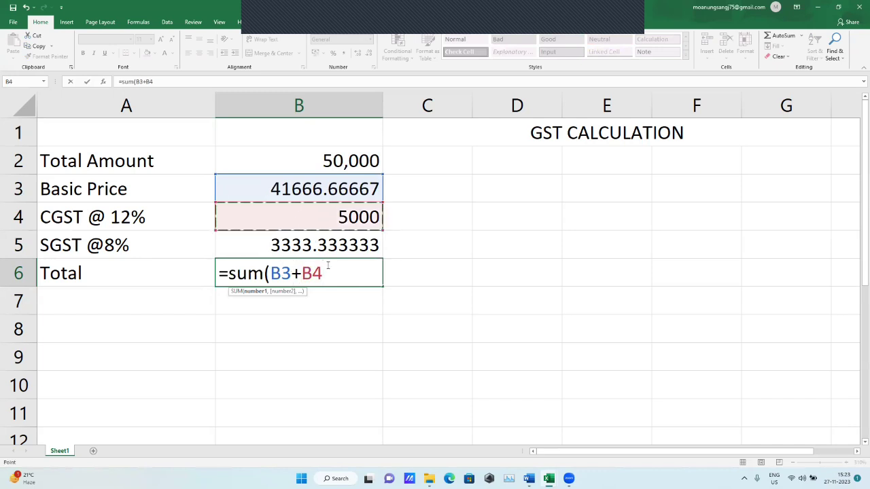
{"action": "key", "text": "BackSpace"}
{"action": "key", "text": "BackSpace"}
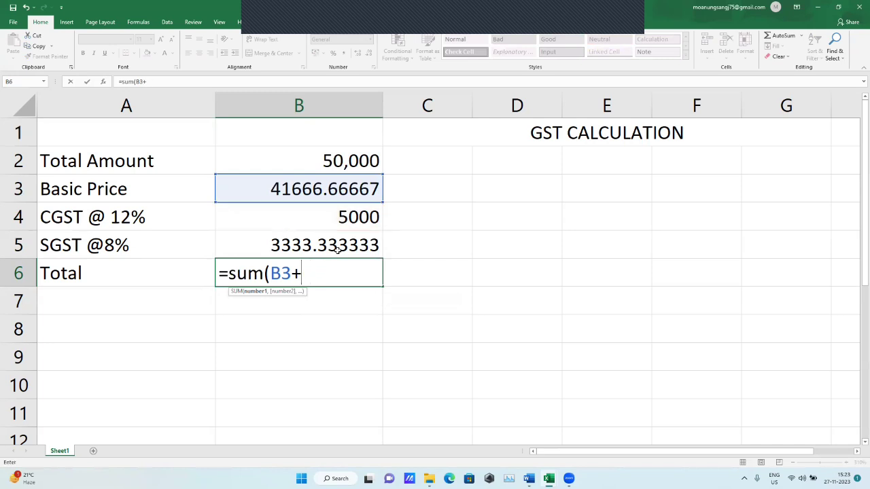
{"action": "key", "text": "BackSpace"}
{"action": "key", "text": "BackSpace"}
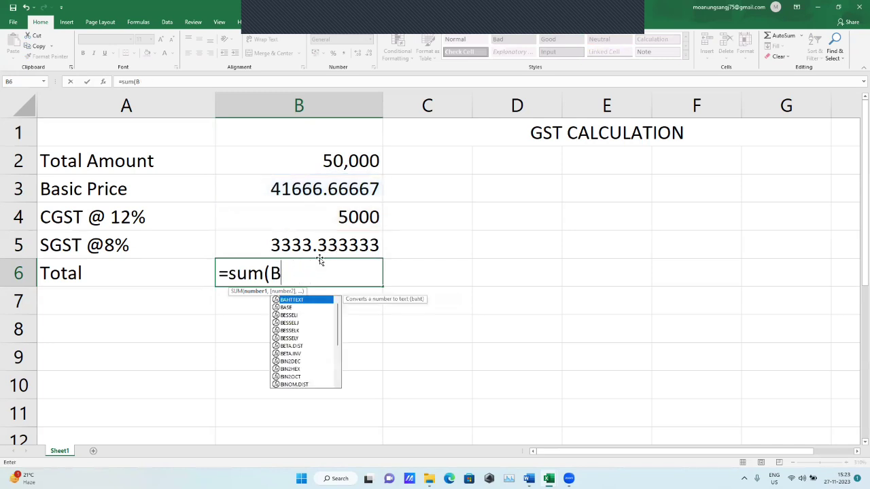
{"action": "key", "text": "BackSpace"}
Complete B6 as =SUM(B3:B5), giving a total of 50000
{"action": "left_click_drag", "start_coordinate": [242, 173], "coordinate": [328, 206]}
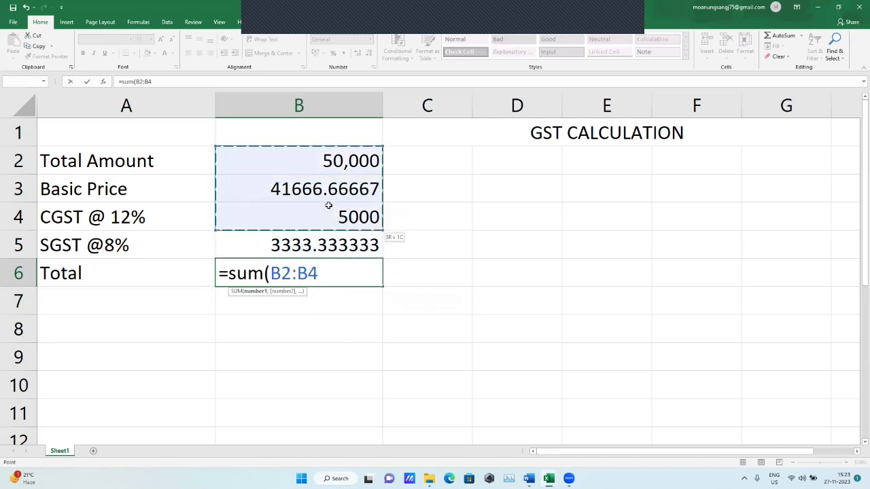
{"action": "left_click_drag", "start_coordinate": [277, 189], "coordinate": [342, 258]}
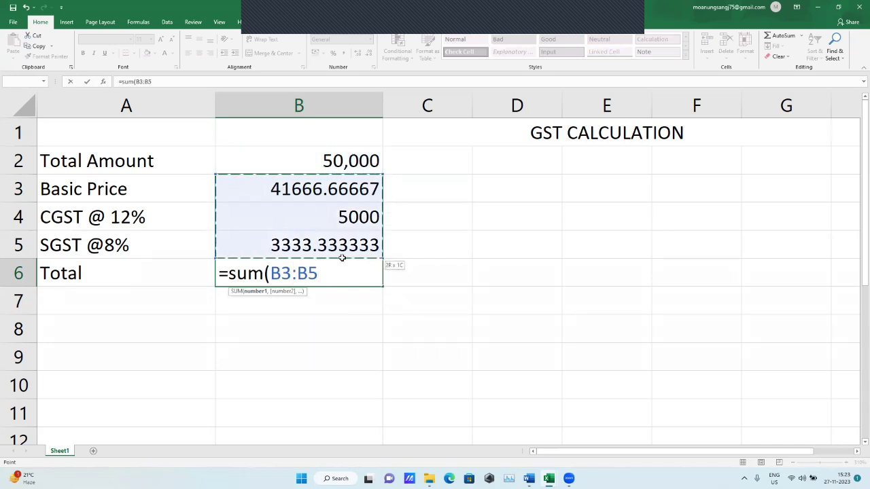
{"action": "left_click", "coordinate": [246, 188]}
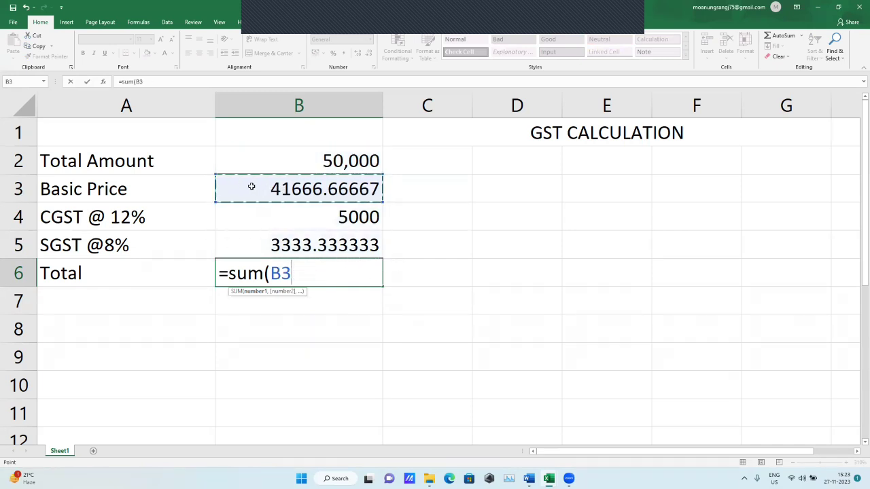
{"action": "mouse_move", "coordinate": [251, 186]}
{"action": "left_mouse_down"}
{"action": "mouse_move", "coordinate": [359, 229]}
{"action": "mouse_move", "coordinate": [360, 247]}
{"action": "left_mouse_up"}
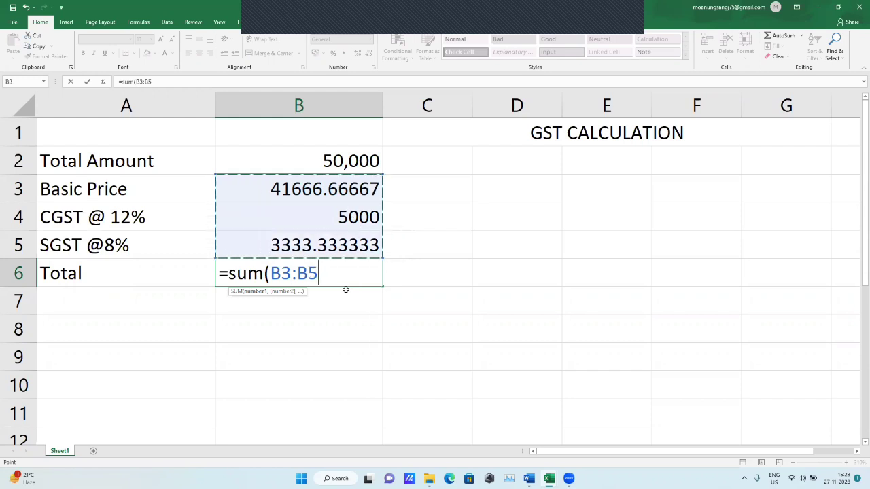
{"action": "type", "text": ")"}
{"action": "key", "text": "Return"}
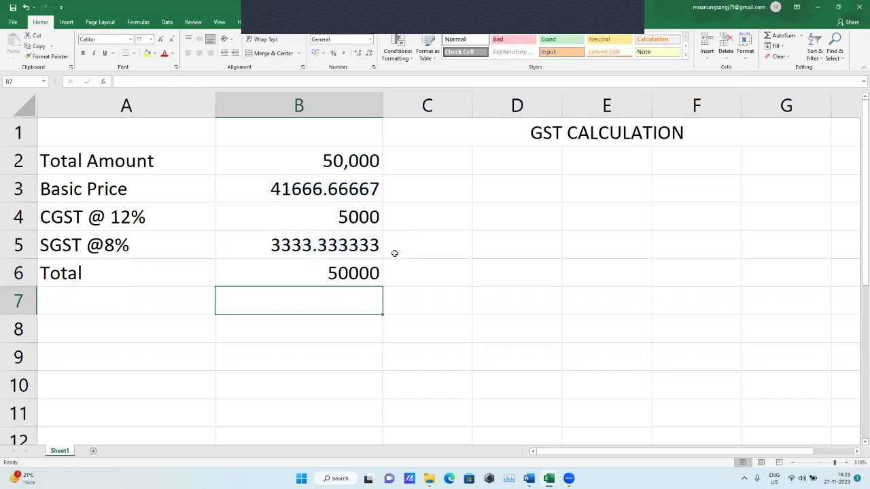
Enter =B2/120*100 in C3 for a second basic price of 41666.67
{"action": "left_click", "coordinate": [420, 185]}
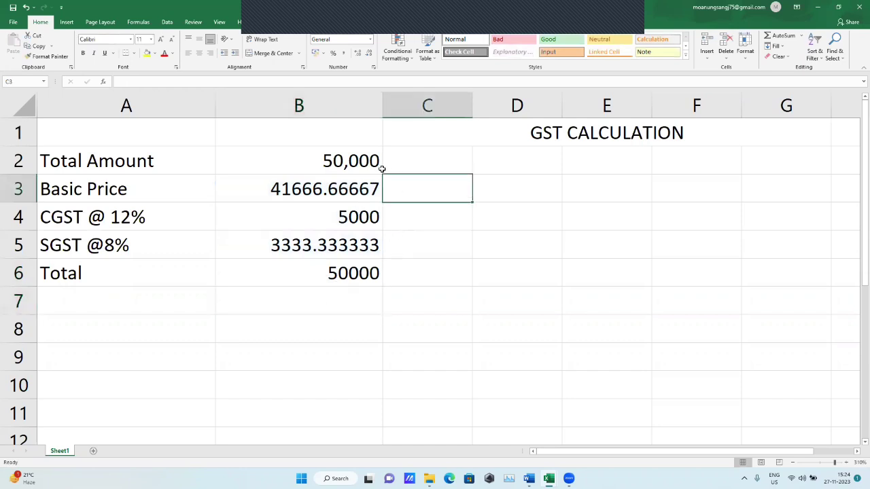
{"action": "left_click", "coordinate": [407, 164]}
{"action": "left_click", "coordinate": [408, 186]}
{"action": "type", "text": "="}
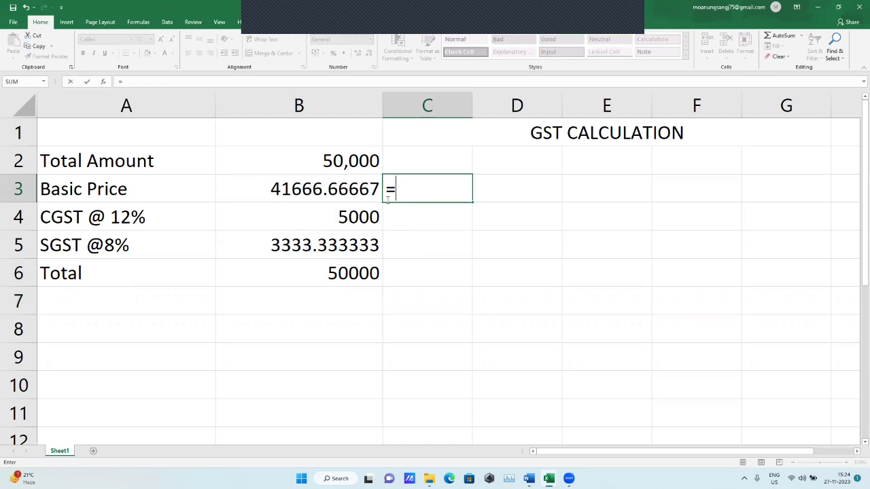
{"action": "left_click", "coordinate": [368, 166]}
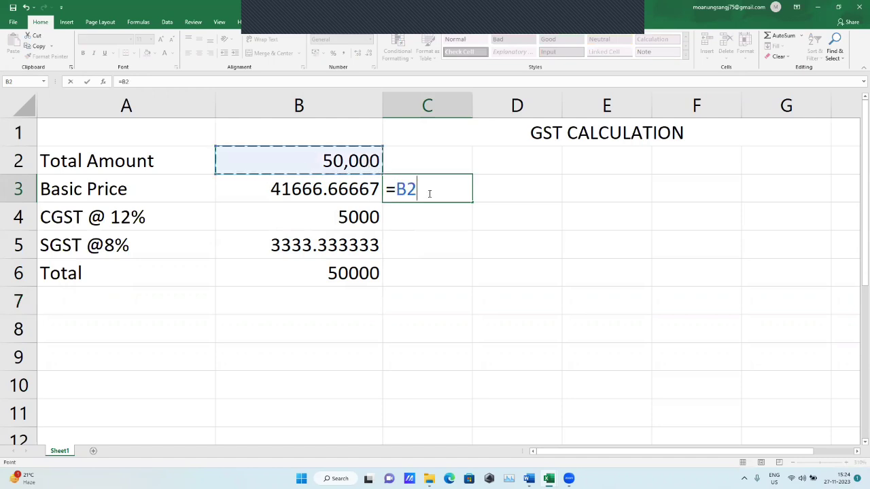
{"action": "type", "text": "/"}
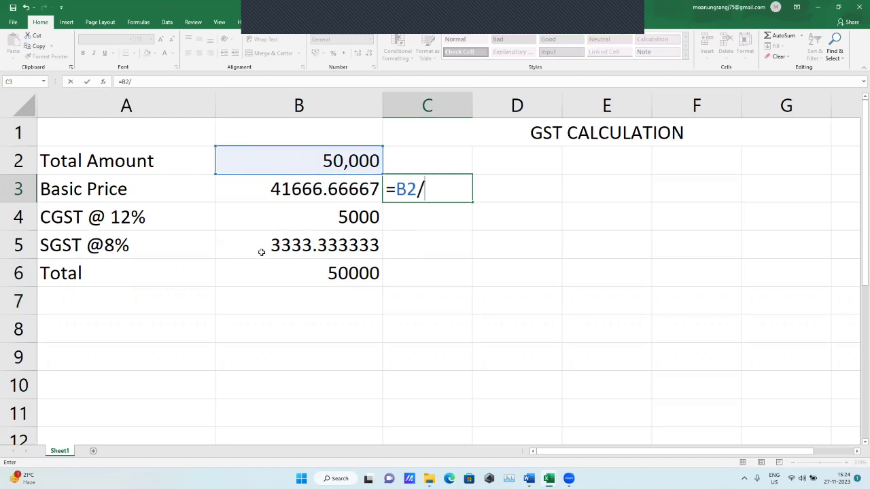
{"action": "type", "text": "120"}
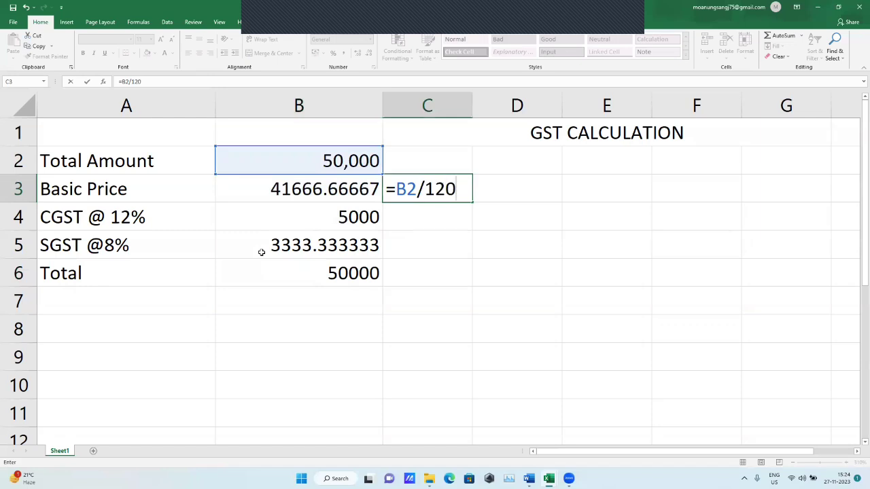
{"action": "type", "text": "*"}
{"action": "type", "text": "100"}
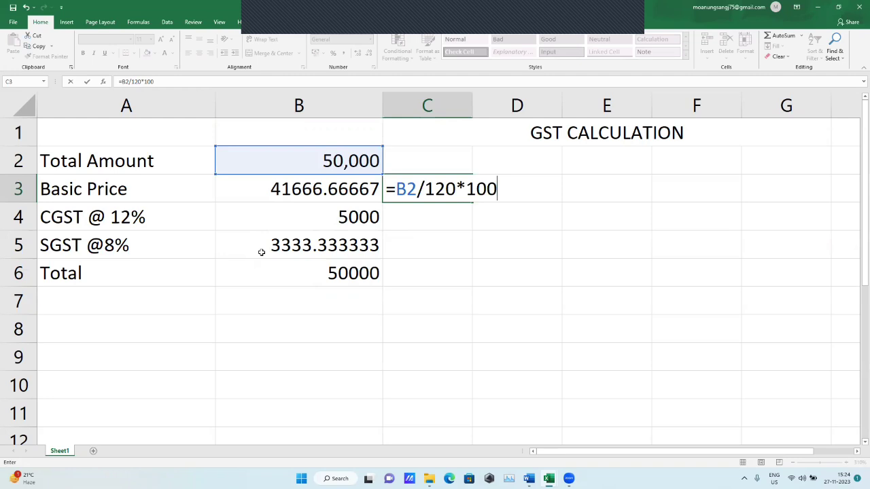
{"action": "key", "text": "Return"}
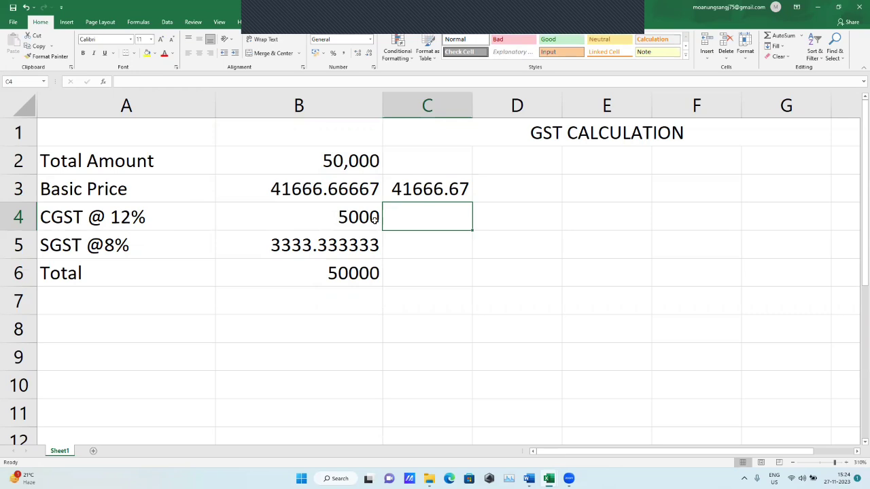
Enter =B3*12% in C4 and =B3*8% in C5, giving 5000 and 3333.333
{"action": "type", "text": "="}
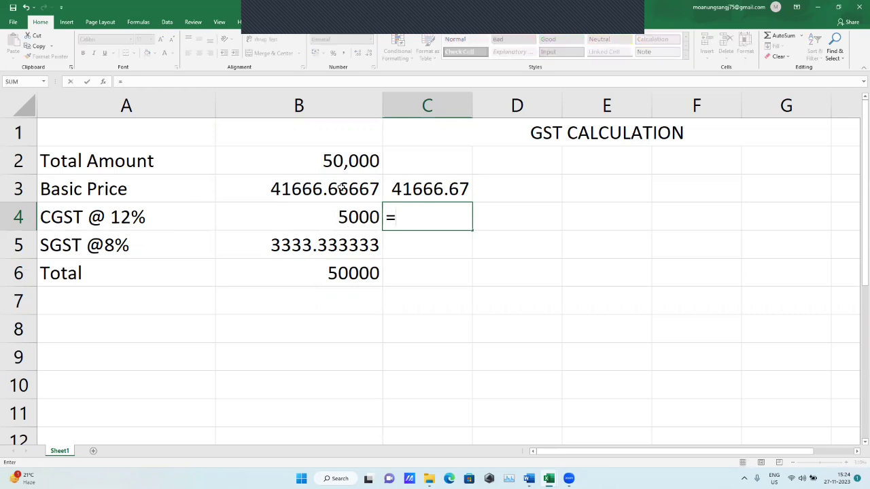
{"action": "left_click", "coordinate": [376, 196]}
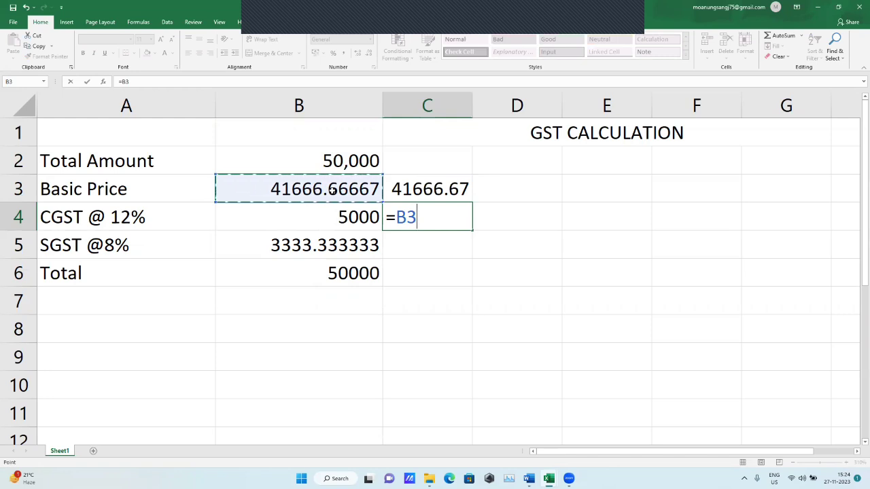
{"action": "type", "text": "*"}
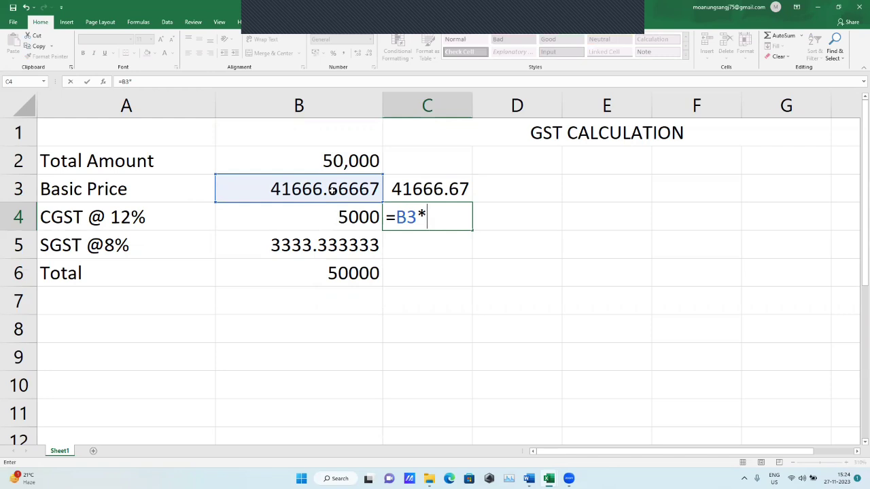
{"action": "type", "text": "12"}
{"action": "type", "text": "%"}
{"action": "key", "text": "Return"}
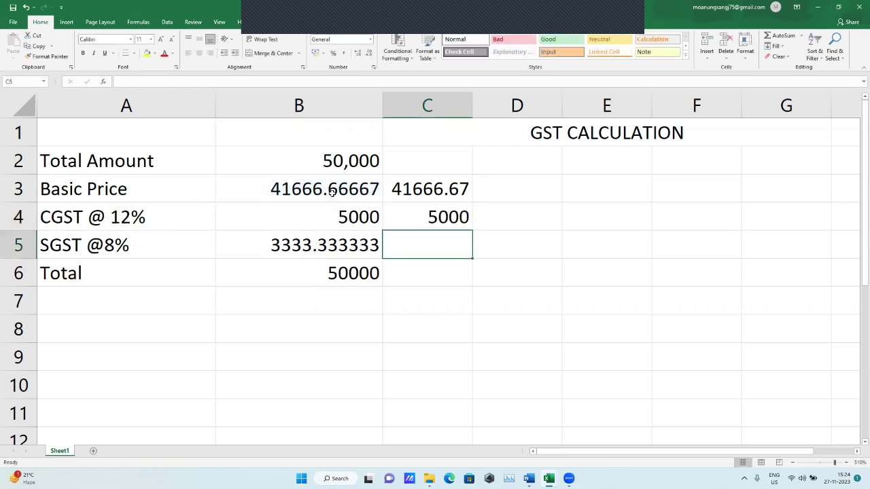
{"action": "left_click", "coordinate": [302, 191]}
{"action": "left_click", "coordinate": [405, 250]}
{"action": "type", "text": "="}
{"action": "left_click", "coordinate": [340, 196]}
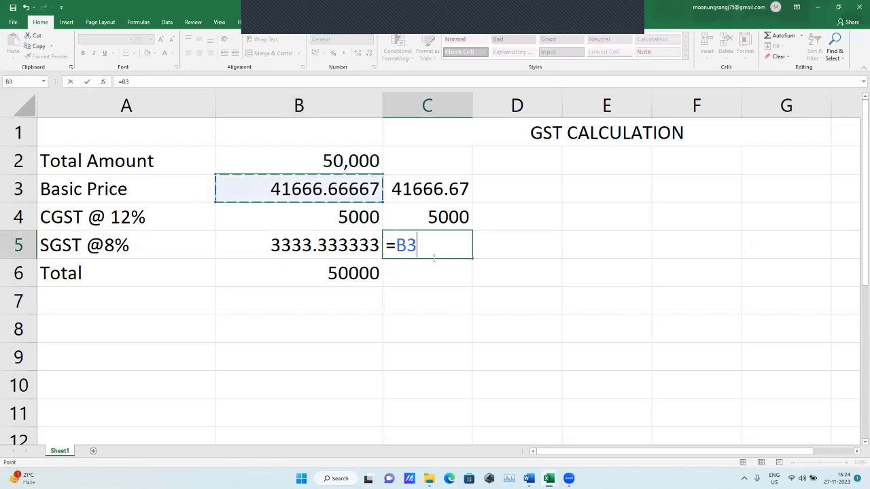
{"action": "type", "text": "*"}
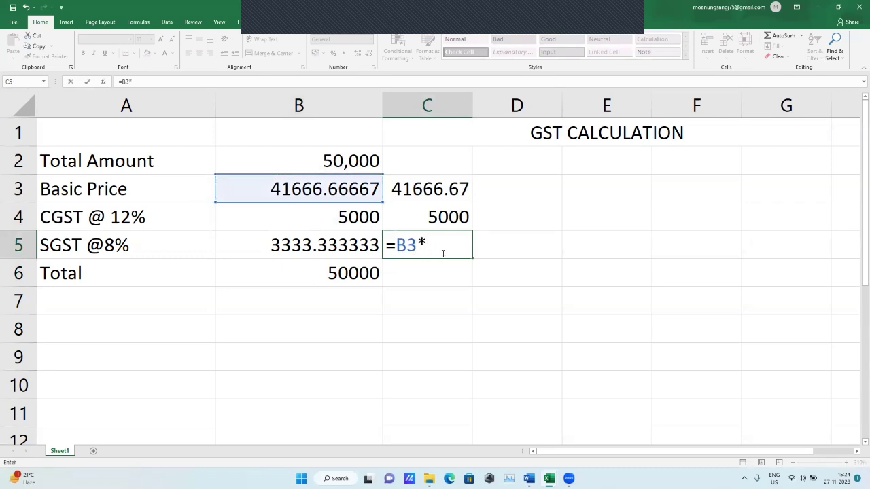
{"action": "type", "text": "8"}
{"action": "type", "text": "%"}
{"action": "key", "text": "Return"}
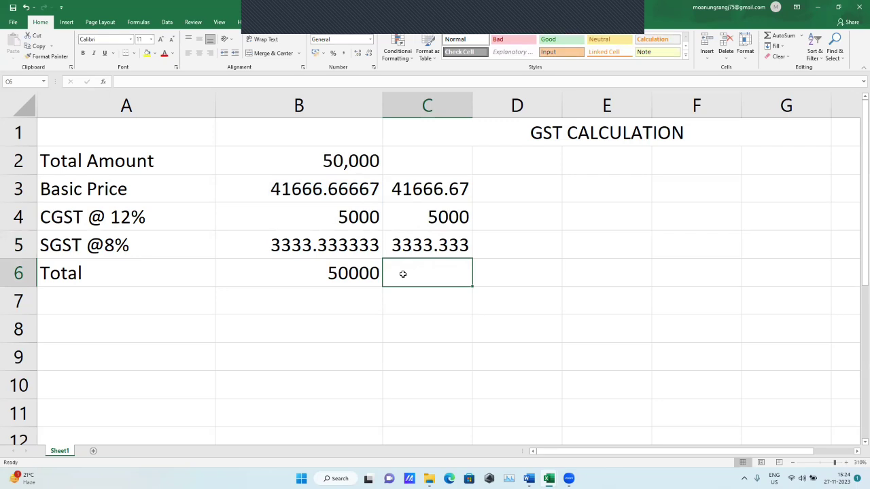
Enter =SUM(C3:C5) in C6 so the column total reads 50000
{"action": "type", "text": "=sum"}
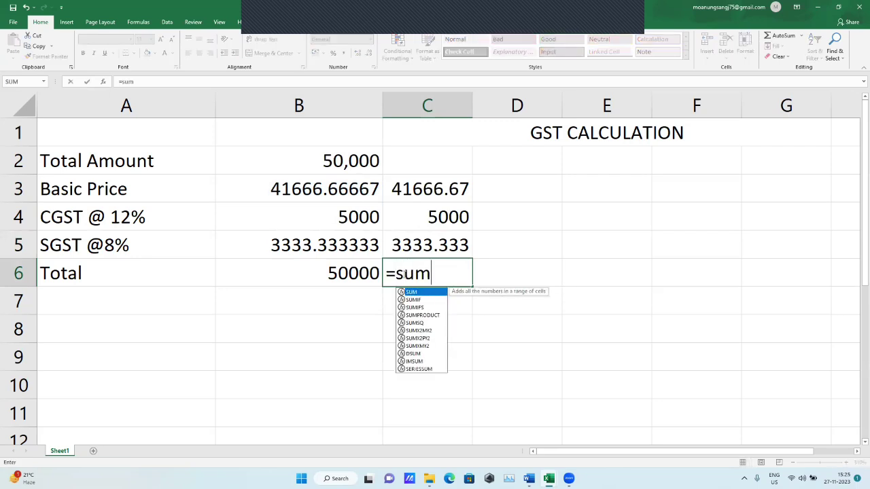
{"action": "type", "text": "("}
{"action": "left_click", "coordinate": [399, 185]}
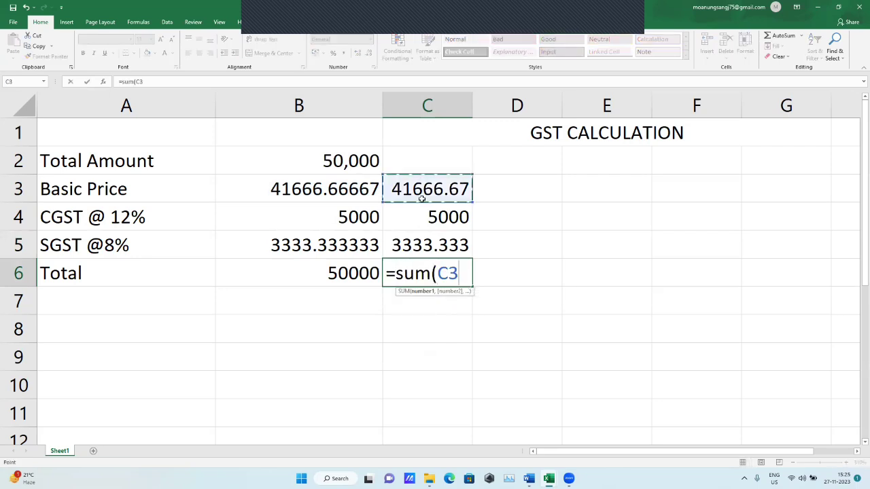
{"action": "key", "text": "shift+Down"}
{"action": "key", "text": "shift+Down"}
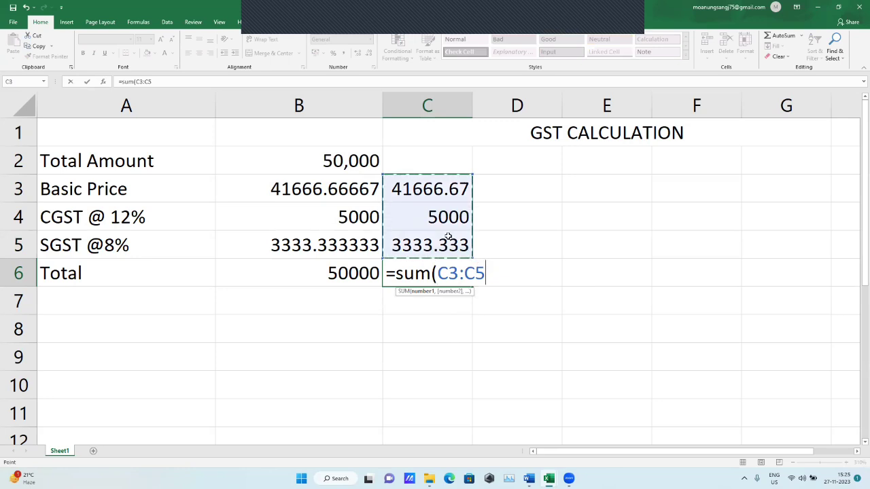
{"action": "type", "text": ")"}
{"action": "key", "text": "Return"}
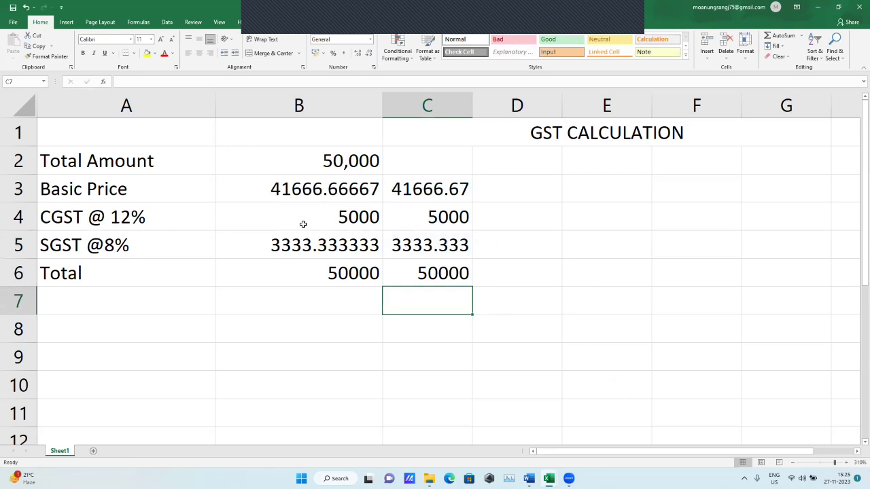
{"action": "mouse_move", "coordinate": [548, 476]}
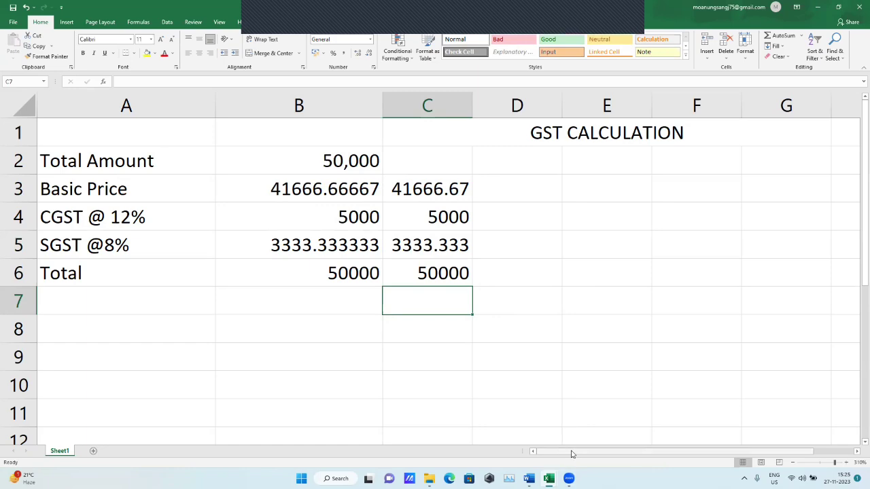
Minimize the GST electronic-items workbook from the taskbar to reveal the desktop
{"action": "left_click", "coordinate": [531, 394]}
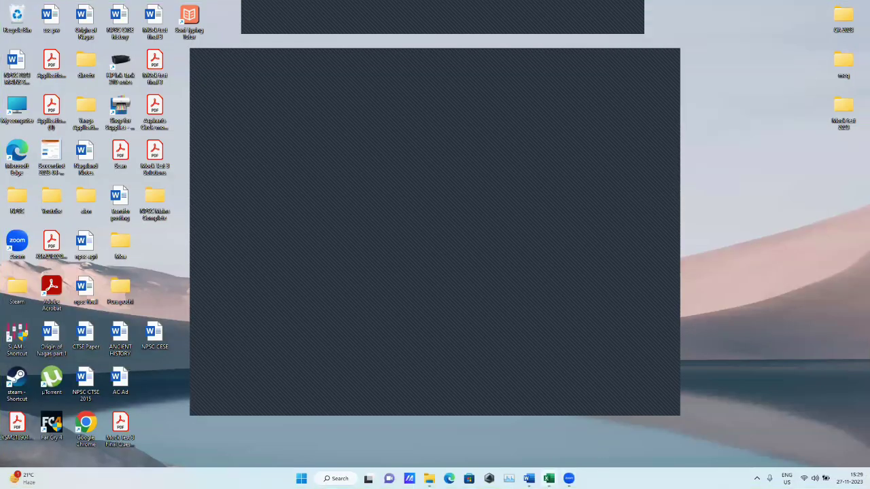
View the Word GST rate notes, then switch back to the Book1 Excel workbook
{"action": "left_click", "coordinate": [529, 479]}
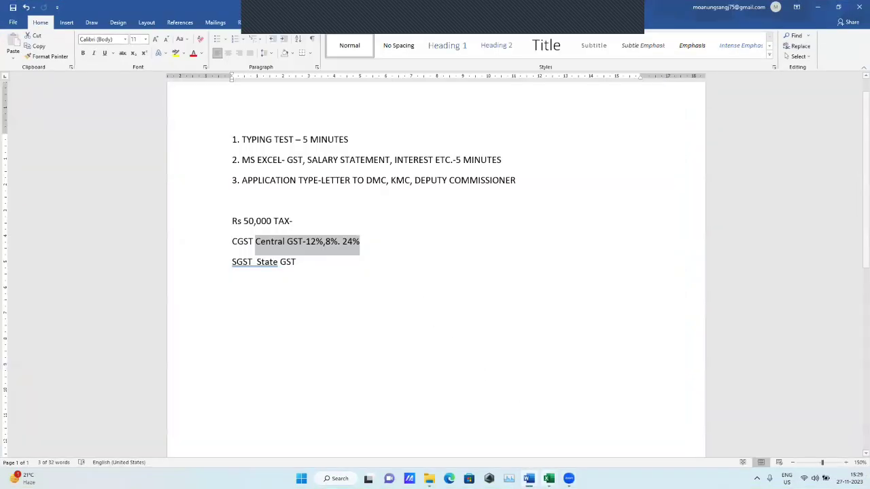
{"action": "left_click", "coordinate": [529, 444]}
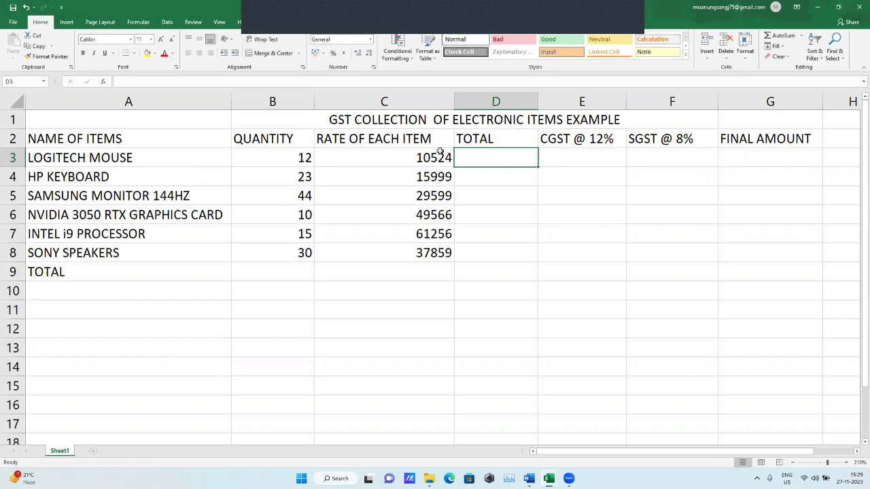
Enter =B3*C3 in D3 for the mouse total of 126288
{"action": "left_click_drag", "start_coordinate": [265, 155], "coordinate": [310, 254]}
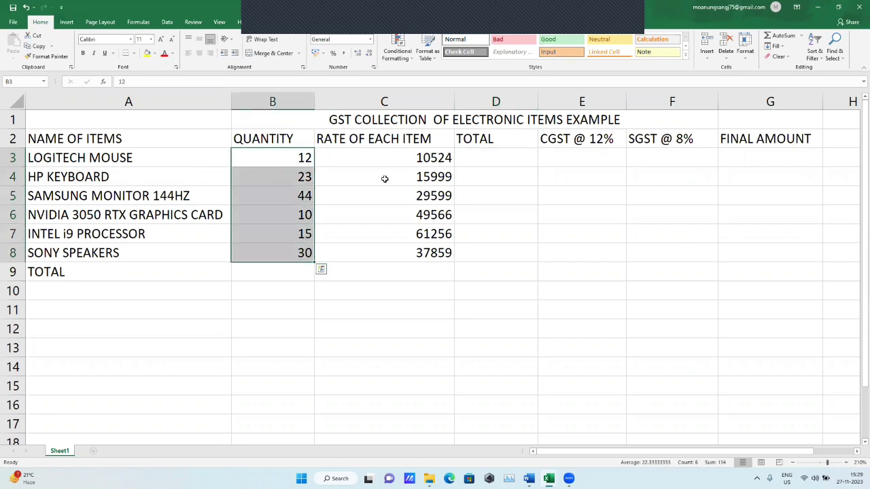
{"action": "left_click_drag", "start_coordinate": [385, 159], "coordinate": [462, 256]}
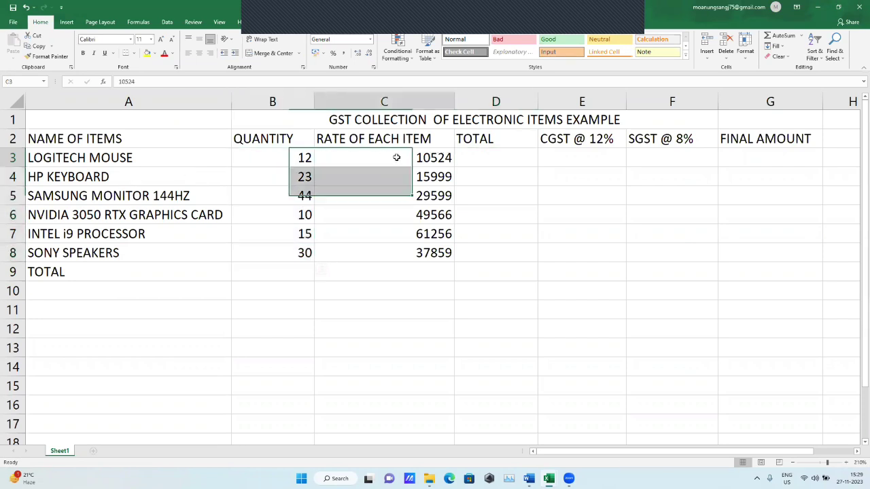
{"action": "left_click", "coordinate": [416, 242]}
{"action": "left_click", "coordinate": [481, 161]}
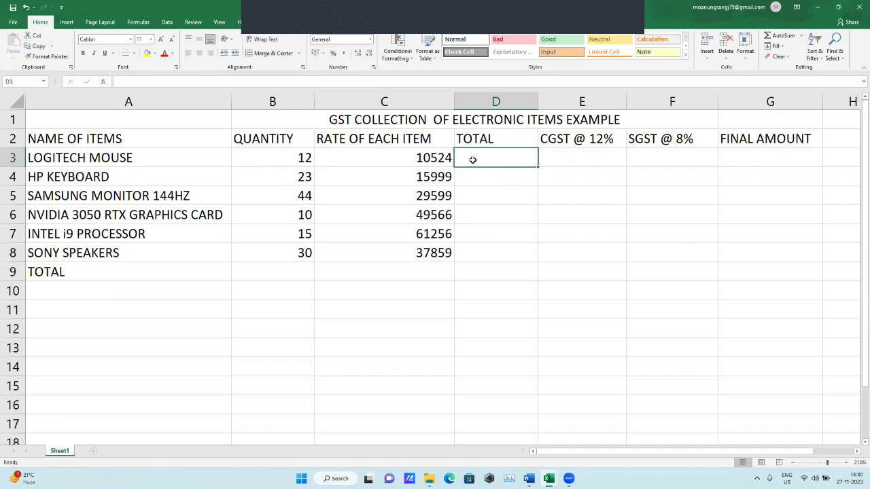
{"action": "type", "text": "="}
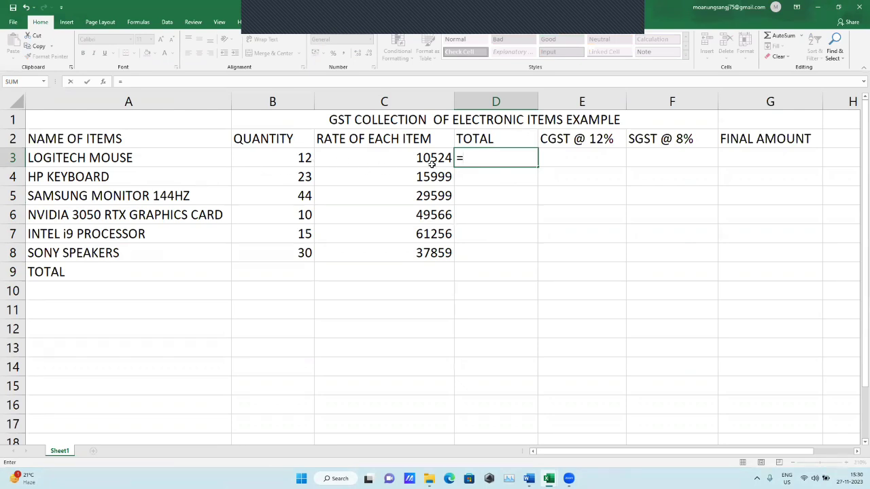
{"action": "left_click", "coordinate": [307, 162]}
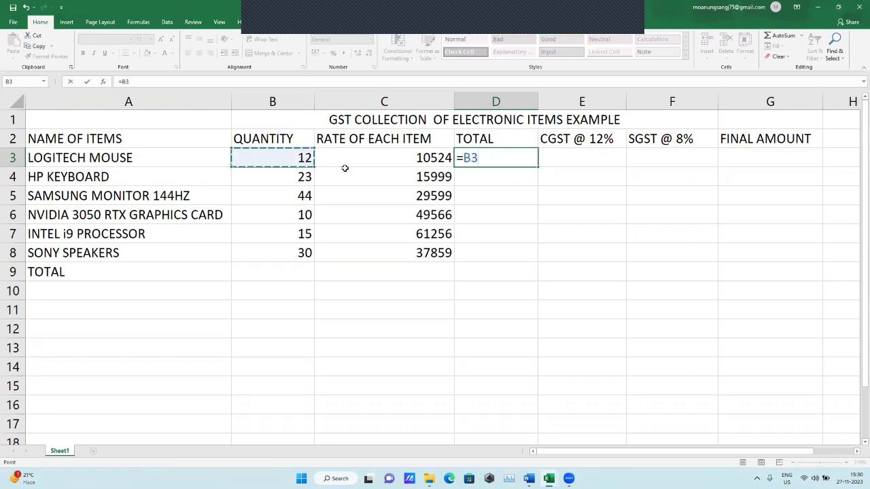
{"action": "type", "text": "*"}
{"action": "left_click", "coordinate": [415, 161]}
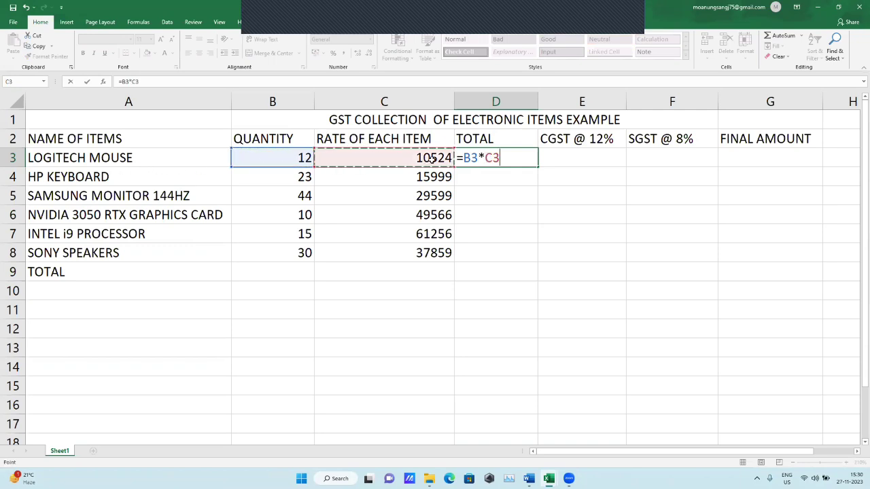
{"action": "key", "text": "Return"}
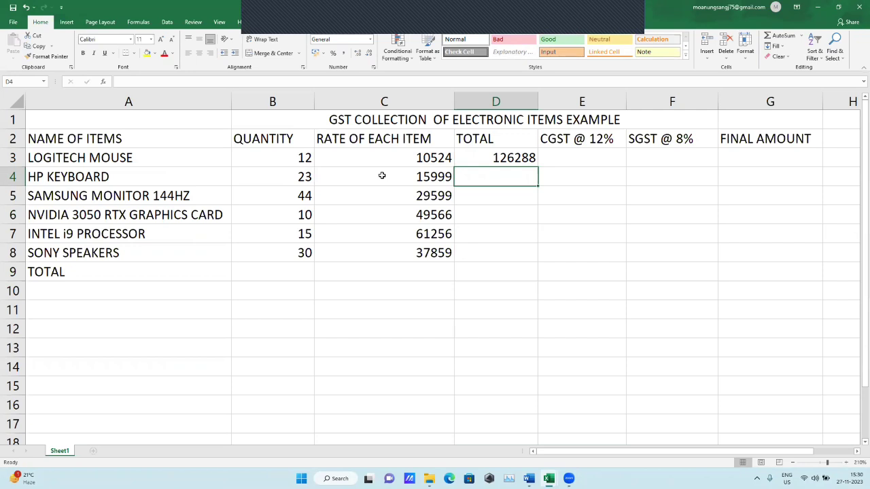
Enter =B4*C4 in D4 for the keyboard total of 367977
{"action": "left_click", "coordinate": [284, 171]}
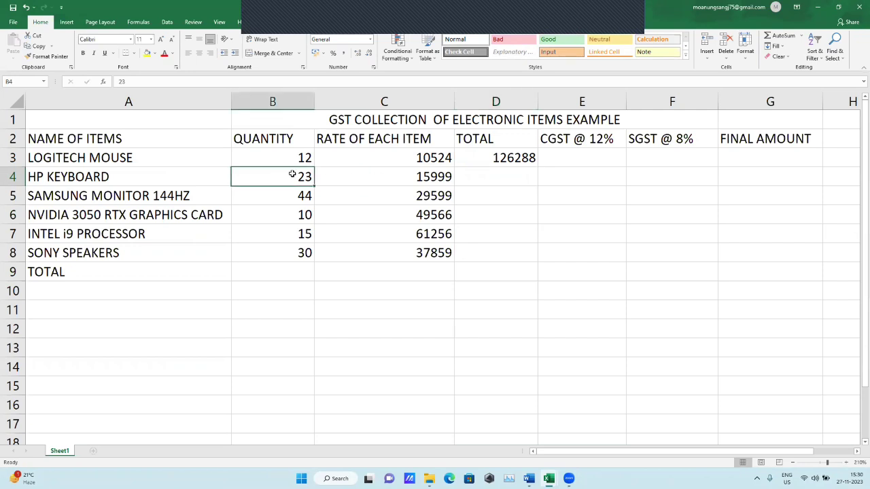
{"action": "left_click", "coordinate": [515, 179]}
{"action": "type", "text": "="}
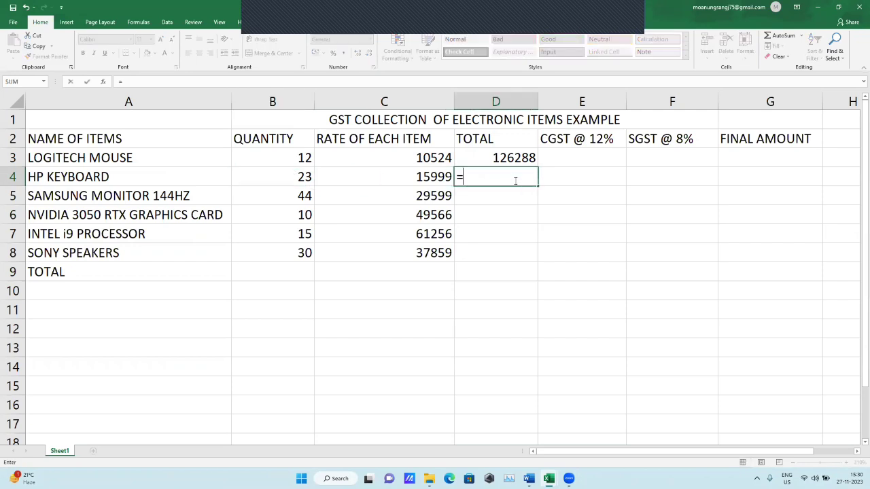
{"action": "left_click", "coordinate": [290, 178]}
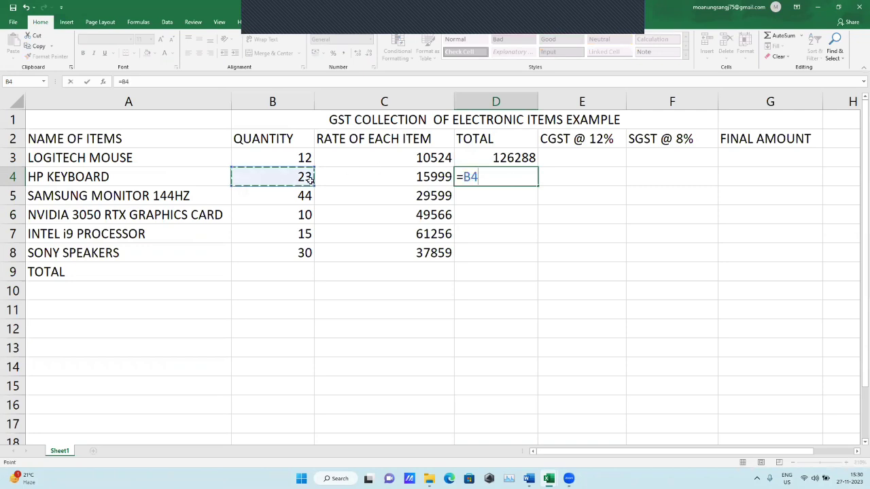
{"action": "type", "text": "*"}
{"action": "left_click", "coordinate": [406, 176]}
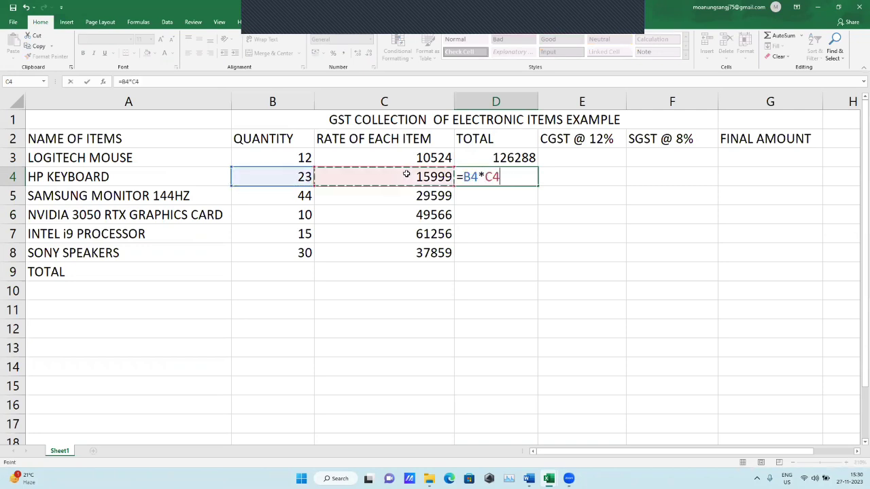
{"action": "key", "text": "Return"}
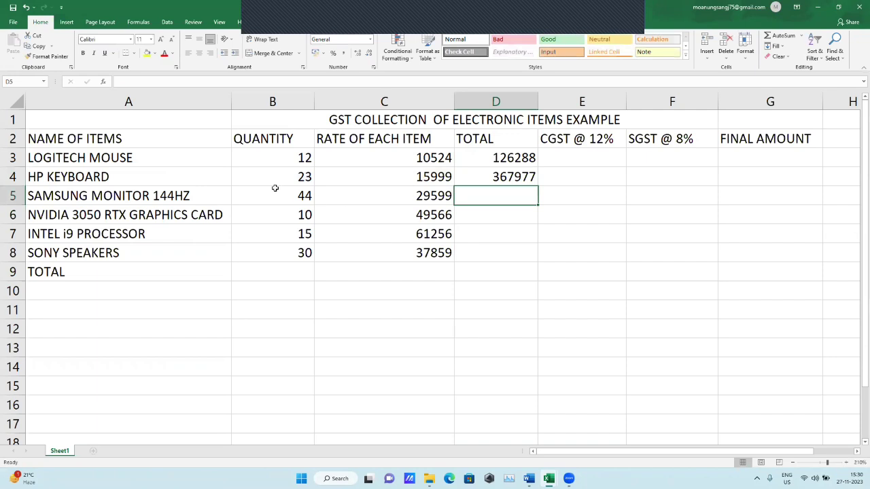
Enter =B5*C5 and =B6*C6 for the monitor and graphics card totals
{"action": "type", "text": "="}
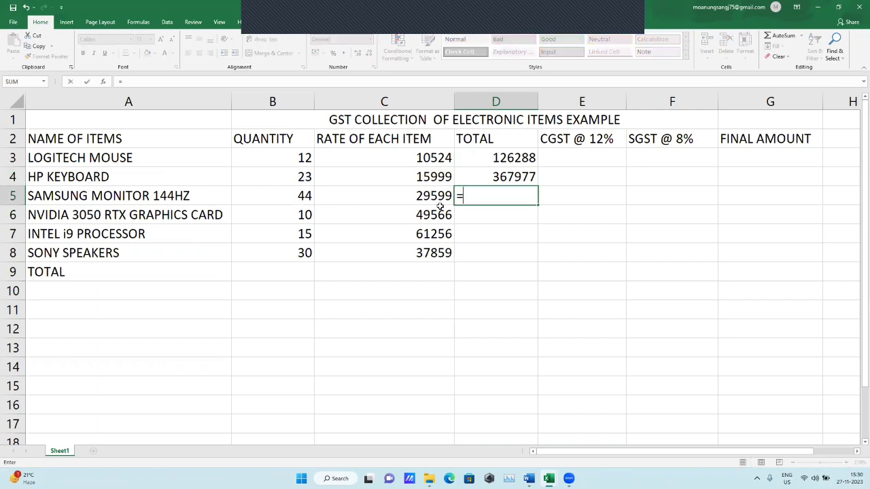
{"action": "left_click", "coordinate": [304, 199]}
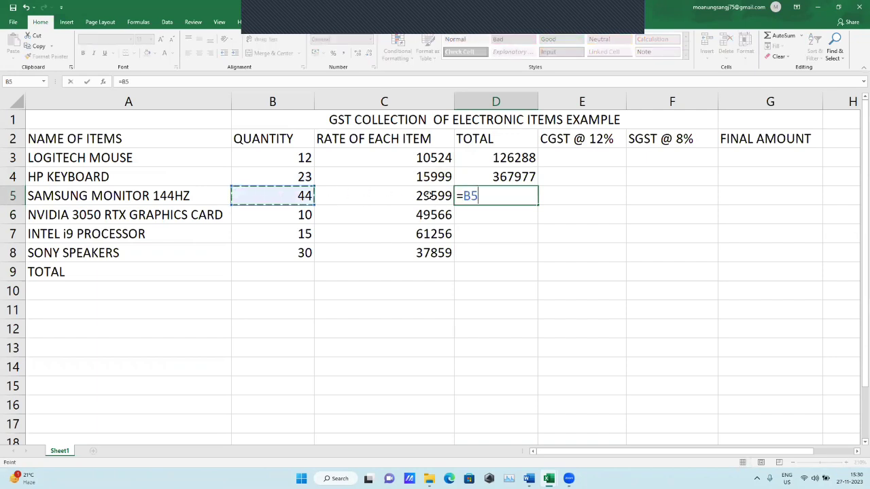
{"action": "type", "text": "*"}
{"action": "left_click", "coordinate": [390, 195]}
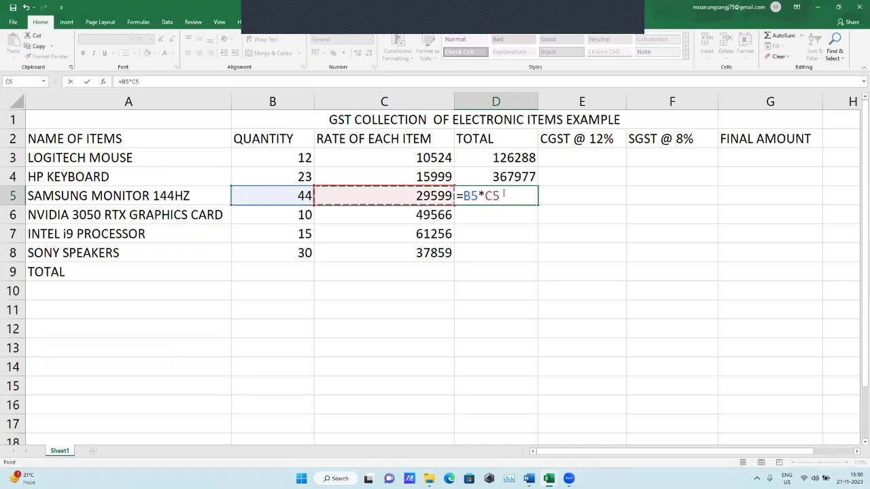
{"action": "key", "text": "Return"}
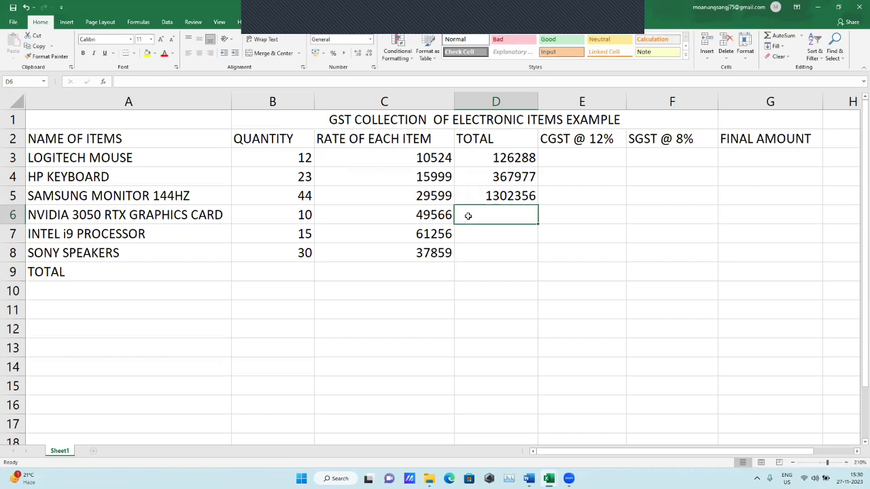
{"action": "type", "text": "="}
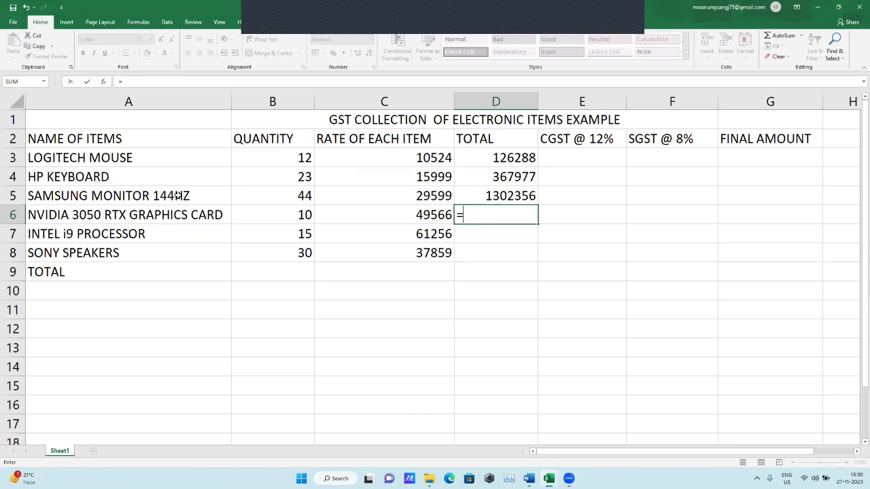
{"action": "left_click", "coordinate": [282, 219]}
{"action": "type", "text": "*"}
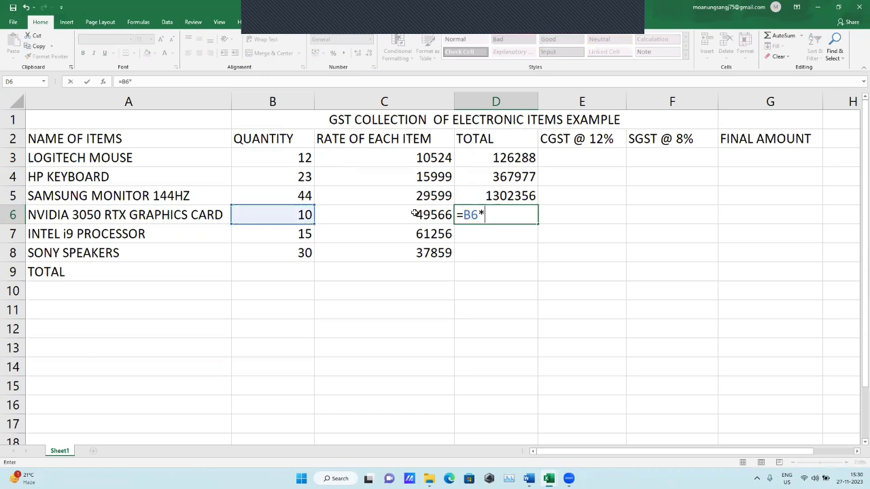
{"action": "left_click", "coordinate": [406, 213]}
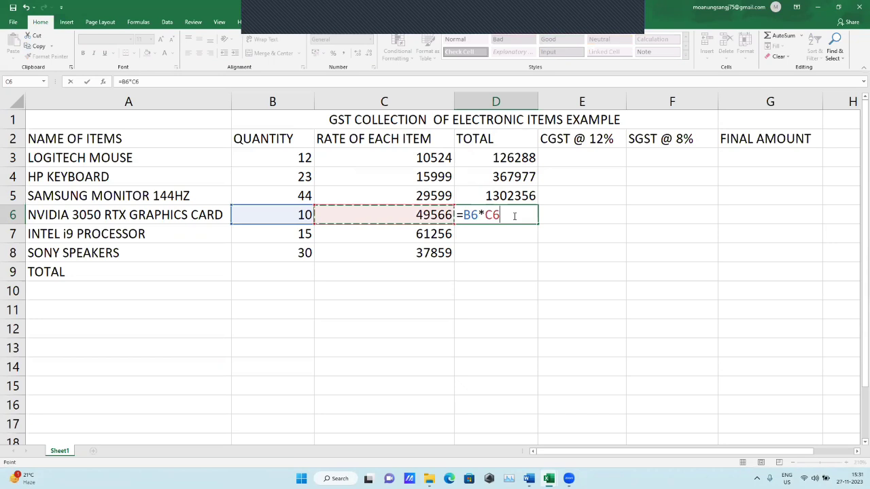
{"action": "key", "text": "Return"}
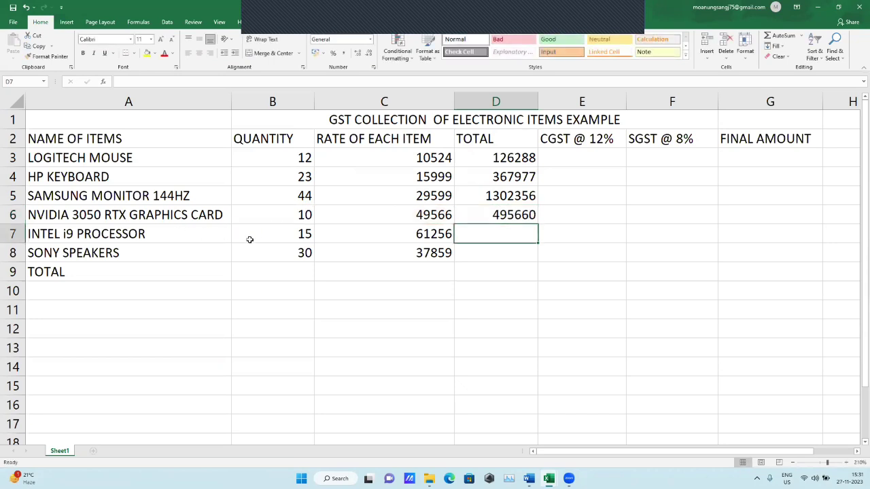
Enter =B7*C7 and =B8*C8 for the processor and Sony speakers totals, ending at 1135770
{"action": "left_click", "coordinate": [280, 234]}
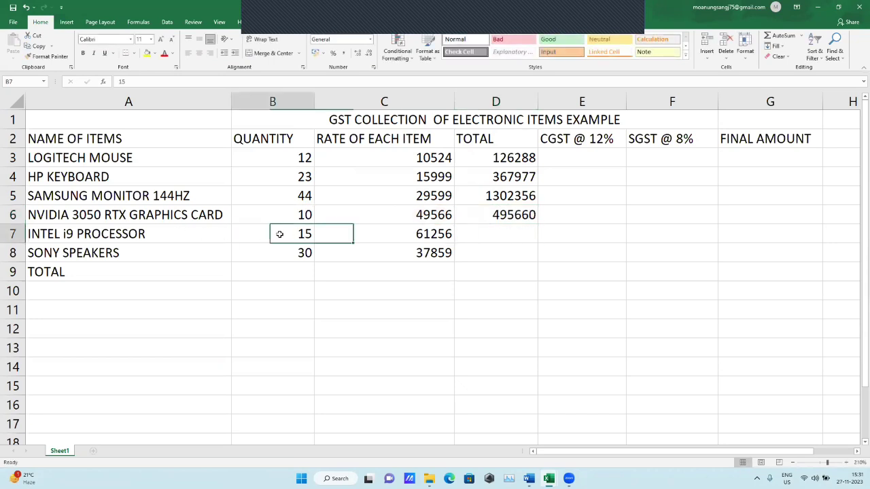
{"action": "left_click", "coordinate": [494, 238]}
{"action": "type", "text": "="}
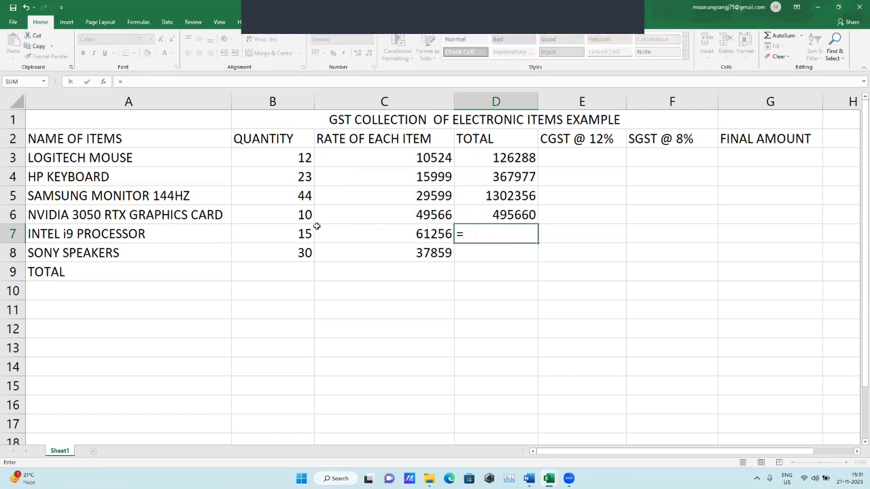
{"action": "left_click", "coordinate": [269, 233]}
{"action": "type", "text": "*"}
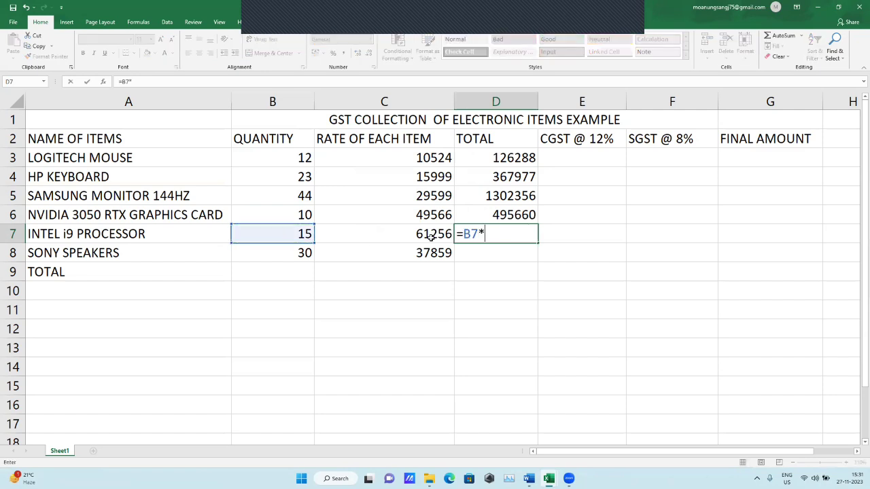
{"action": "left_click", "coordinate": [431, 236]}
{"action": "key", "text": "Return"}
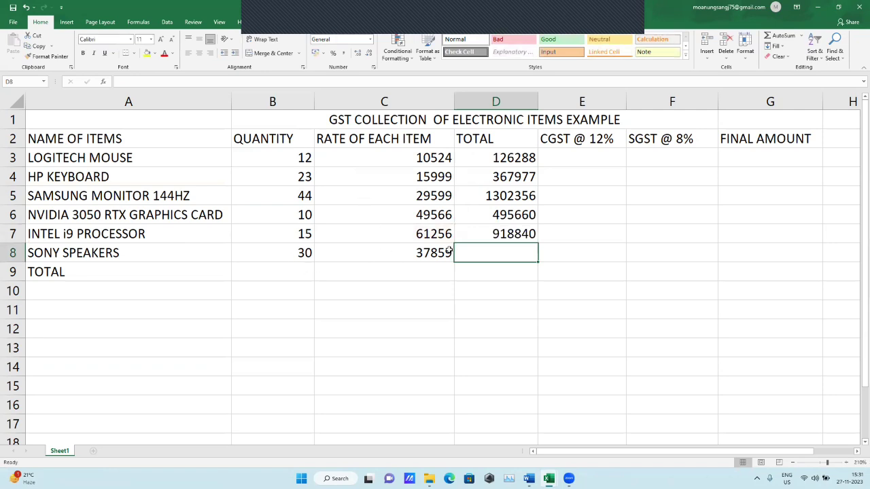
{"action": "type", "text": "="}
{"action": "left_click", "coordinate": [301, 253]}
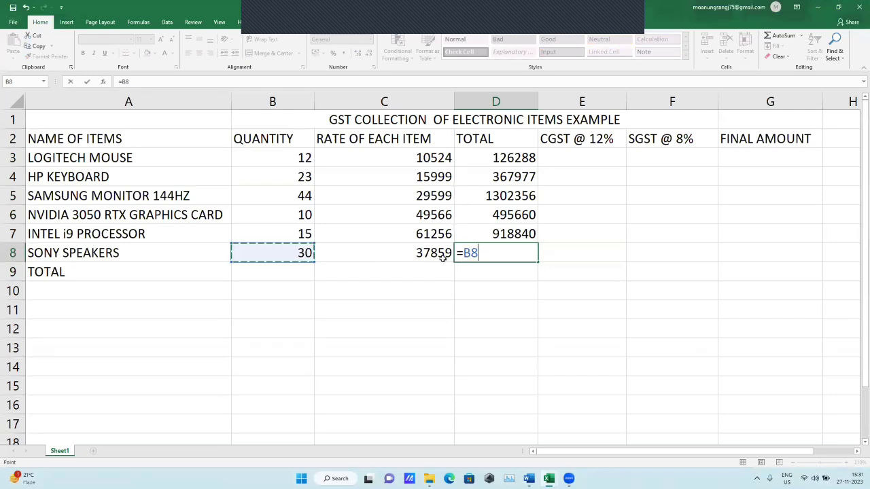
{"action": "type", "text": "*"}
{"action": "left_click", "coordinate": [421, 248]}
{"action": "key", "text": "Return"}
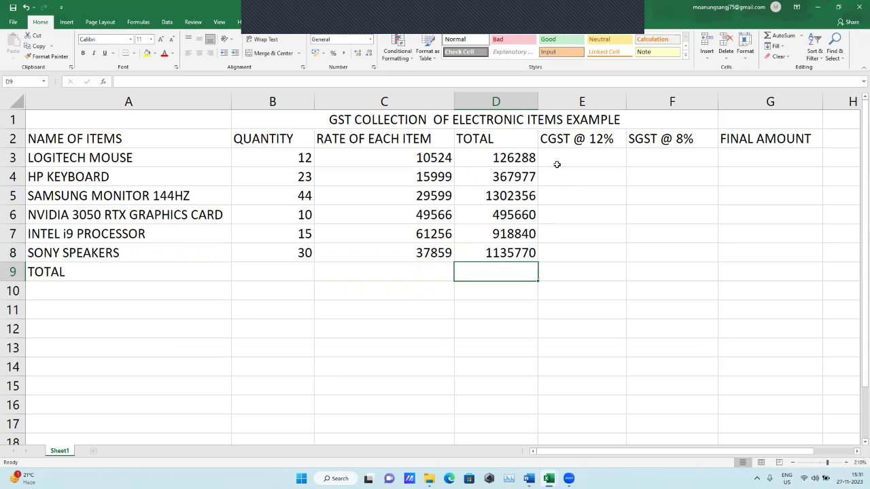
Enter =D3*12% in E3 and =D4*12% in E4 for mouse and keyboard CGST
{"action": "left_click", "coordinate": [557, 163]}
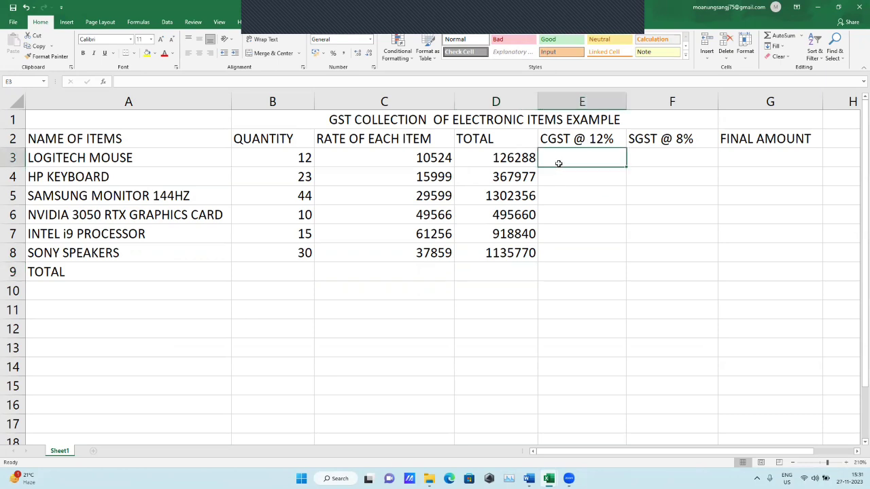
{"action": "type", "text": "="}
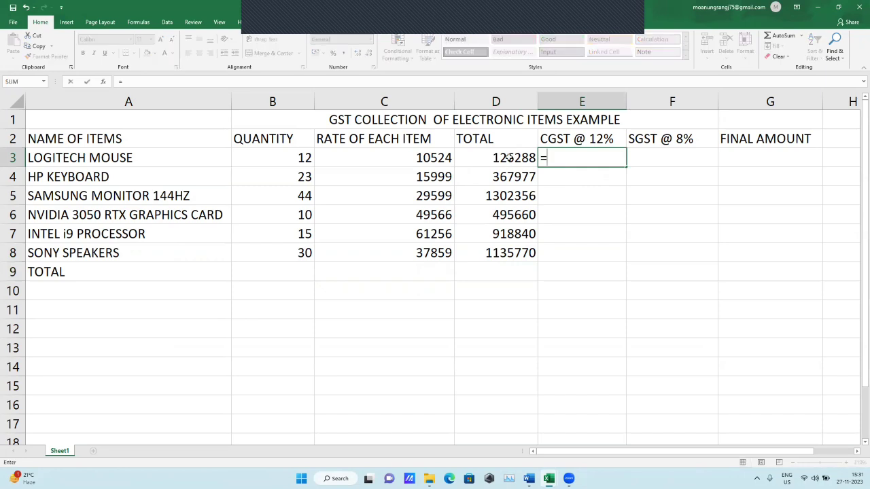
{"action": "left_click", "coordinate": [503, 157]}
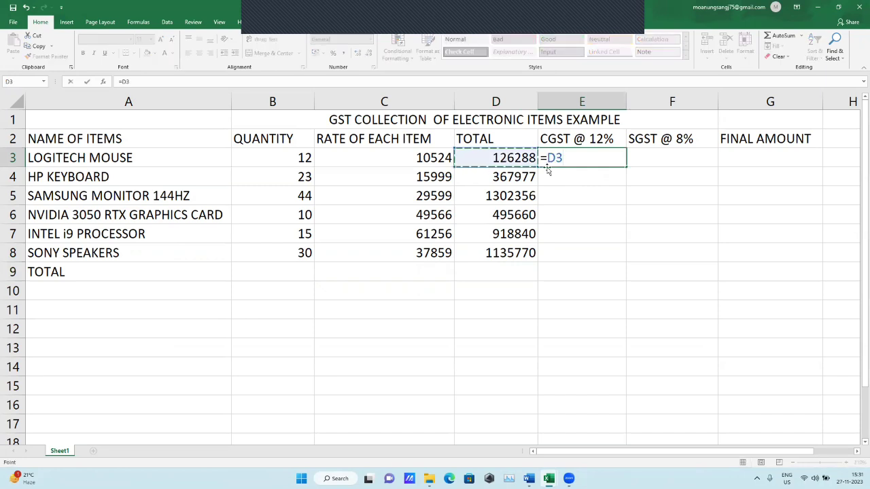
{"action": "type", "text": "*"}
{"action": "type", "text": "12%"}
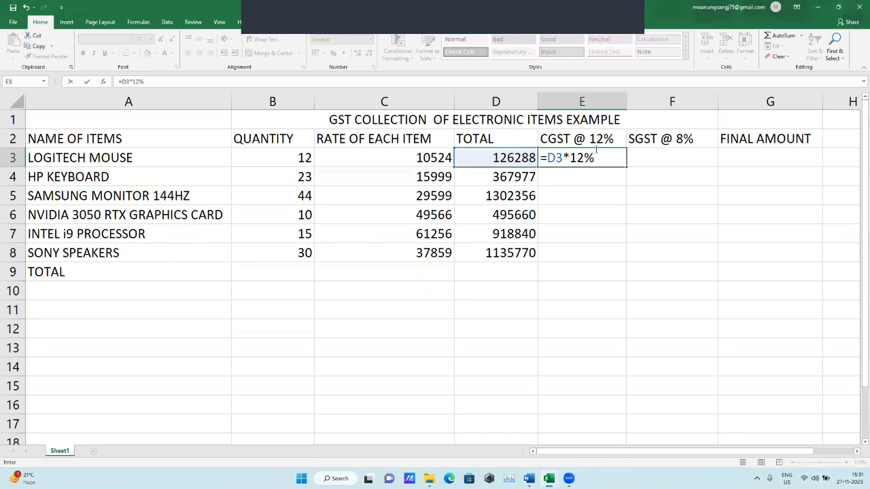
{"action": "key", "text": "Return"}
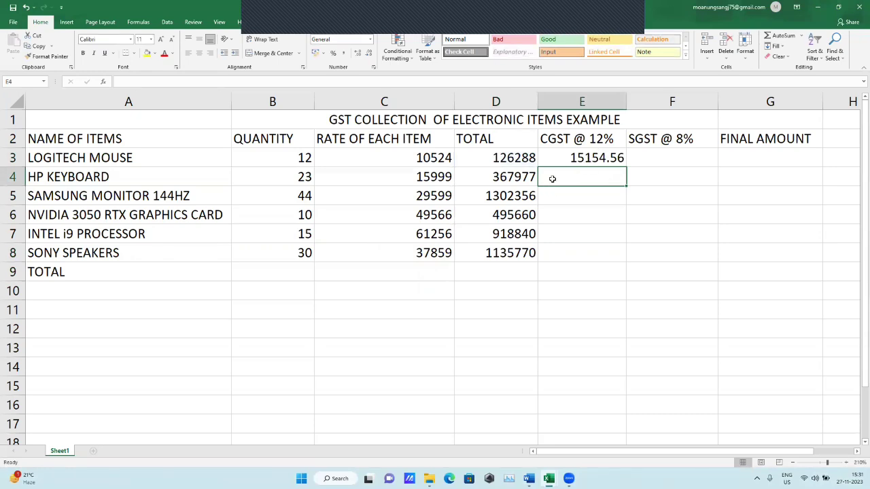
{"action": "type", "text": "="}
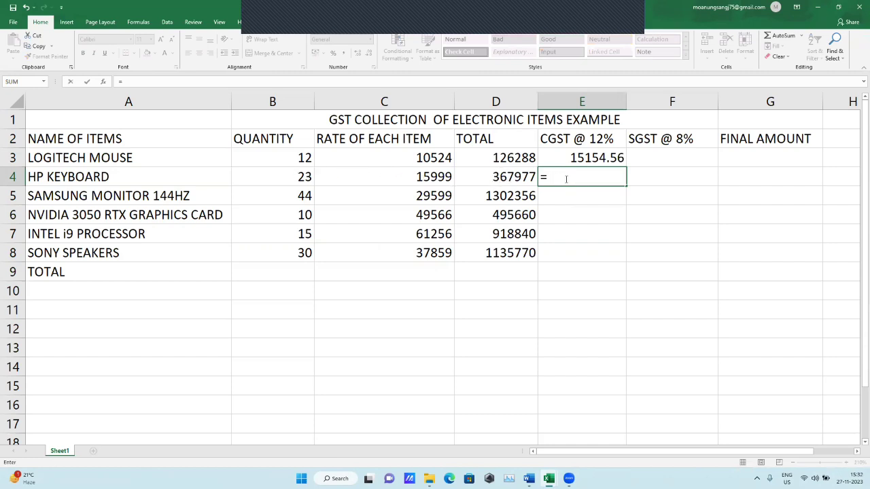
{"action": "left_click", "coordinate": [517, 176]}
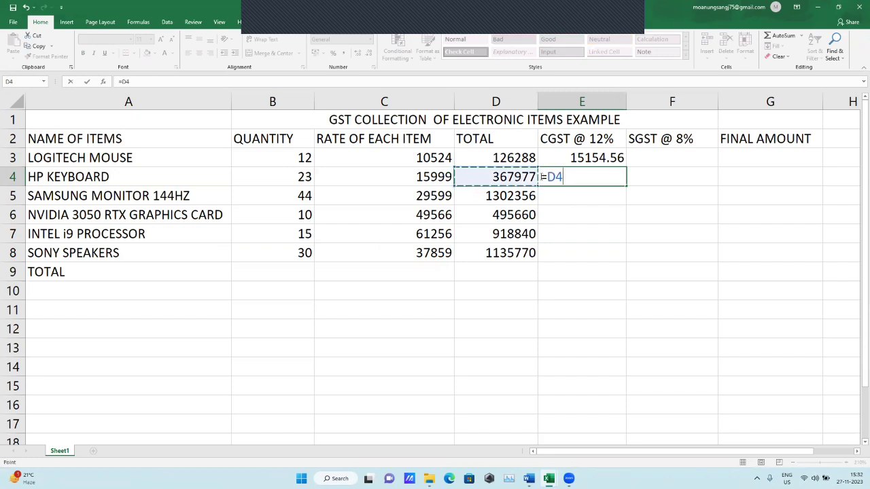
{"action": "type", "text": "*"}
{"action": "type", "text": "12"}
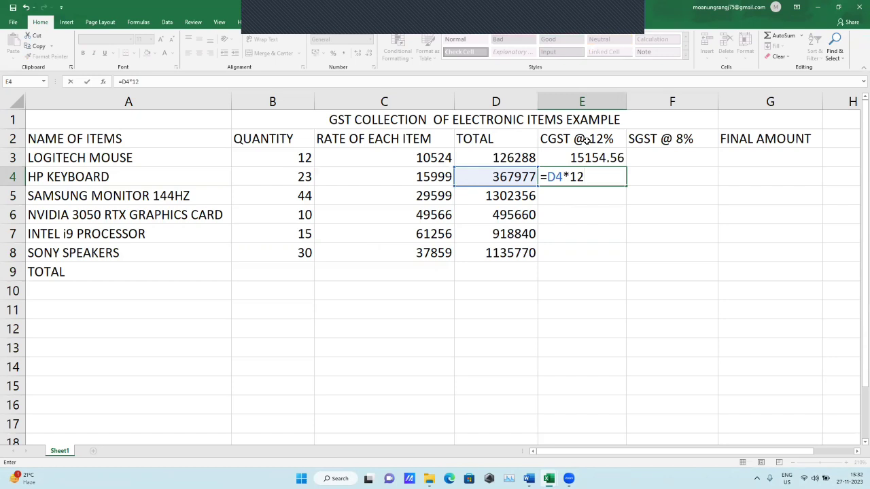
{"action": "type", "text": "%"}
{"action": "key", "text": "Return"}
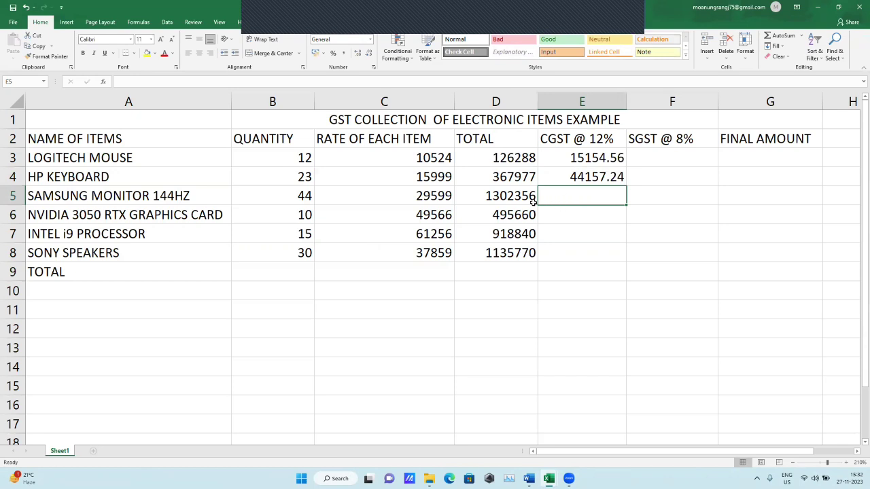
Enter 12% CGST formulas in E5 and E6 from totals D5 and D6
{"action": "type", "text": "="}
{"action": "left_click", "coordinate": [522, 195]}
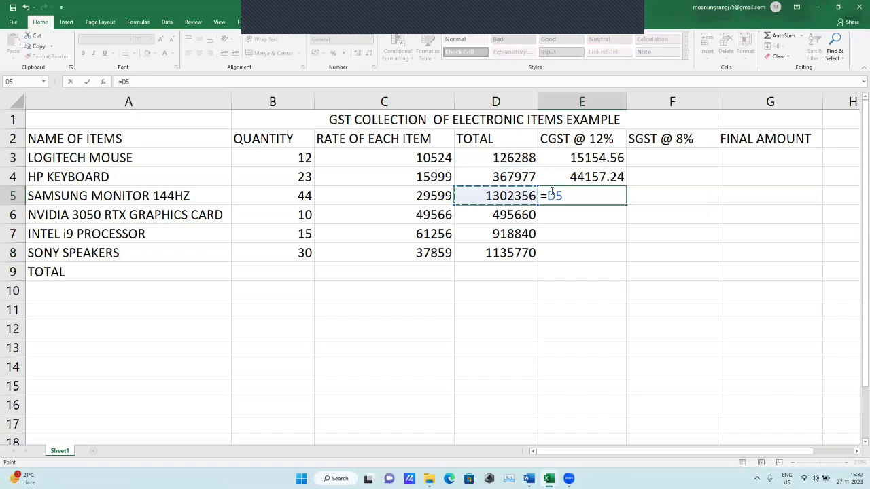
{"action": "type", "text": "*"}
{"action": "type", "text": "12"}
{"action": "type", "text": "%"}
{"action": "key", "text": "Return"}
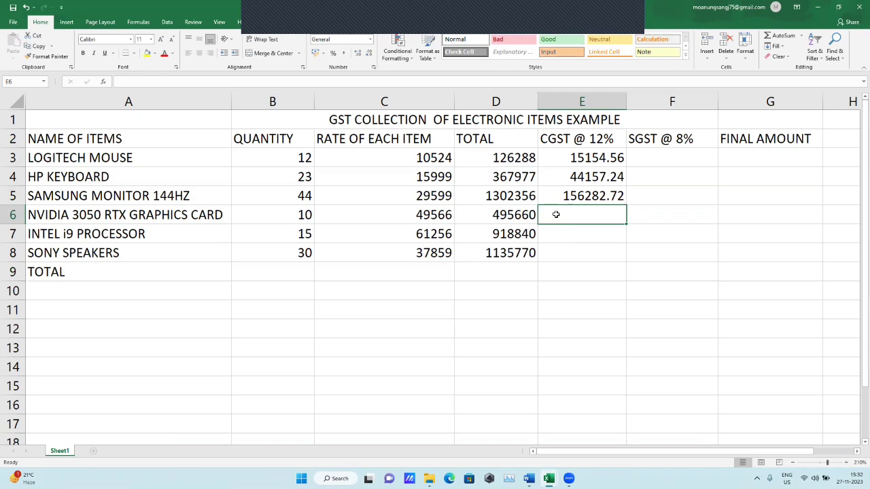
{"action": "type", "text": "="}
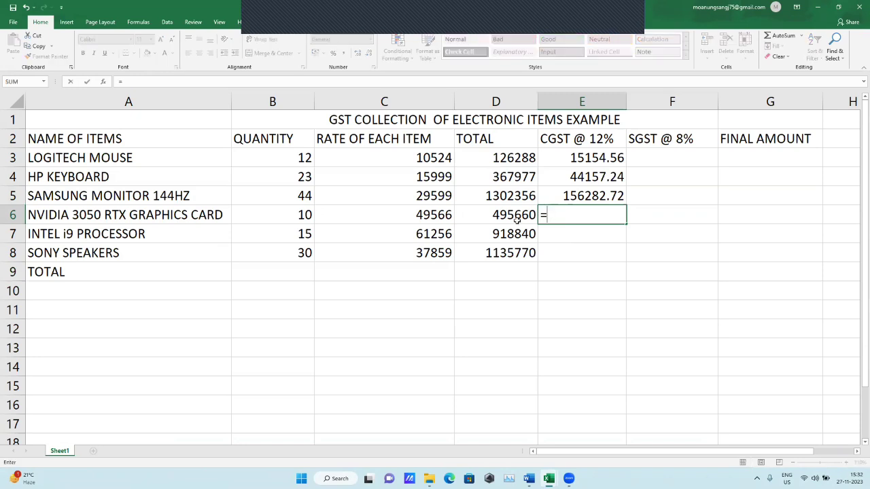
{"action": "left_click", "coordinate": [517, 221]}
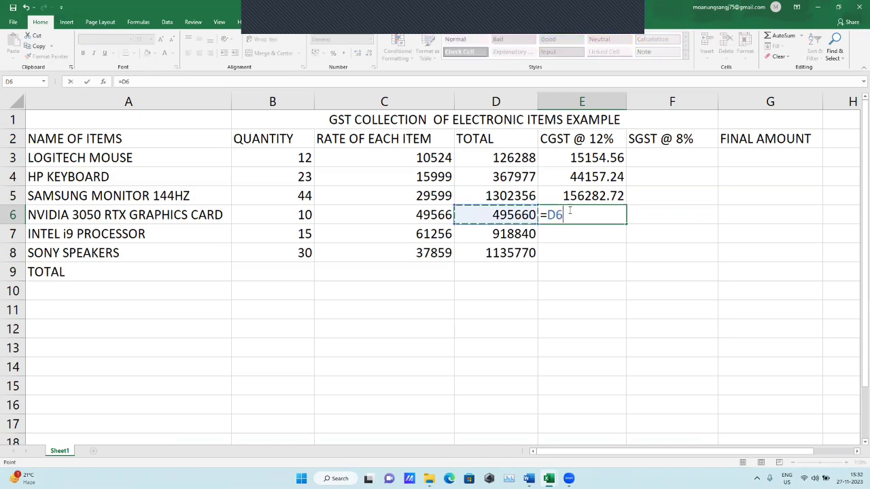
{"action": "type", "text": "*12"}
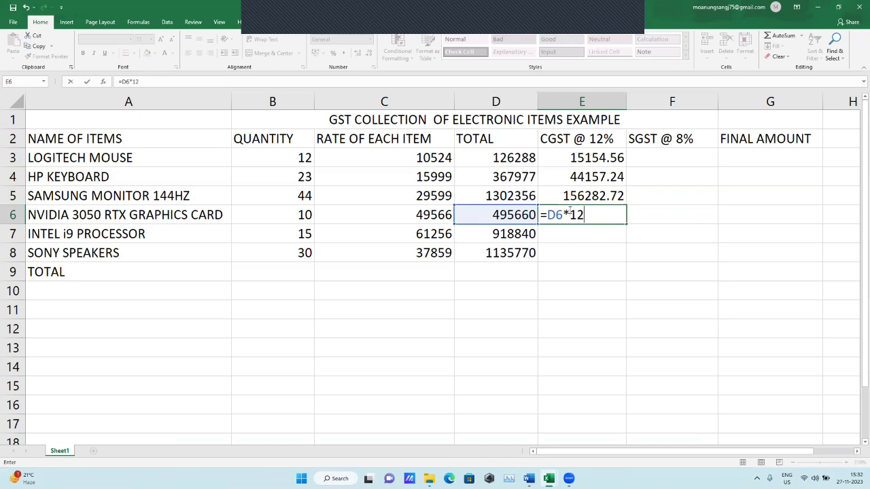
{"action": "key", "text": "Return"}
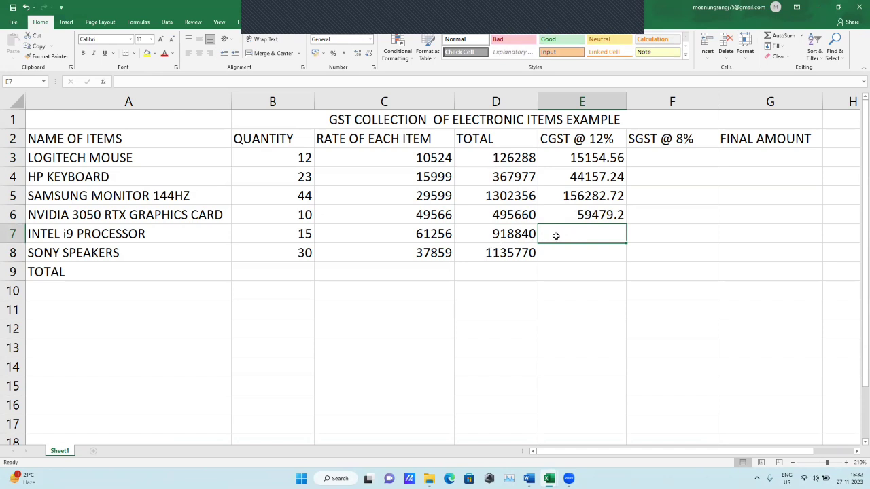
Enter 12% CGST formulas in E7 and E8, giving 136292.4 for the speakers
{"action": "type", "text": "="}
{"action": "left_click", "coordinate": [527, 235]}
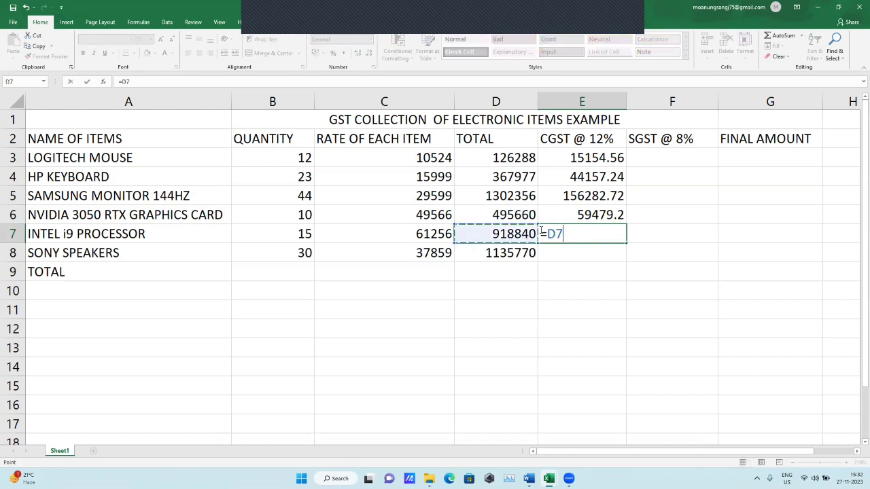
{"action": "type", "text": "*"}
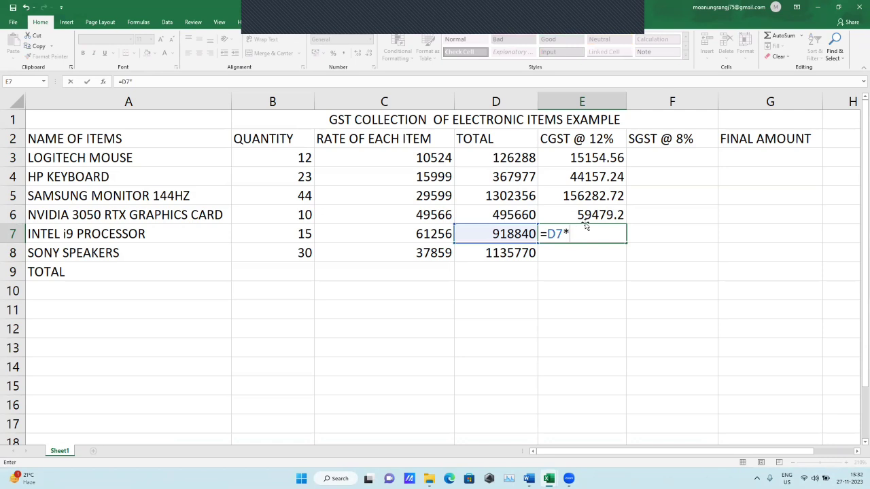
{"action": "type", "text": "12%"}
{"action": "key", "text": "Return"}
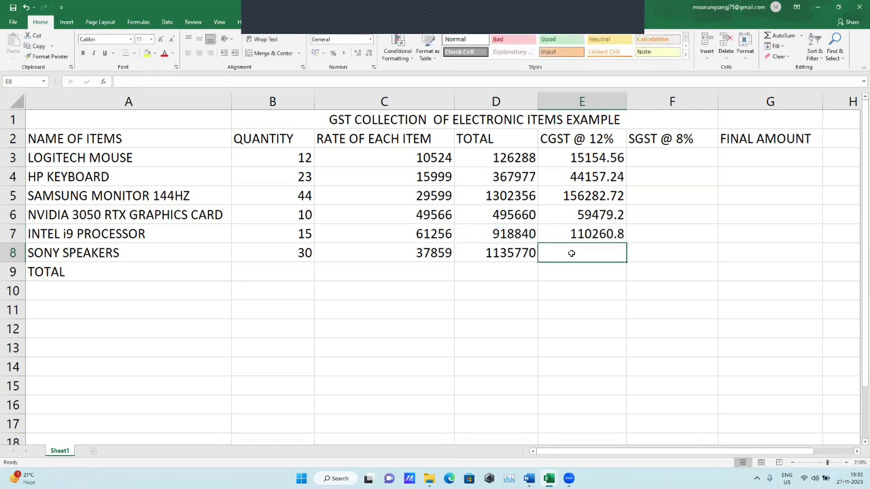
{"action": "type", "text": "="}
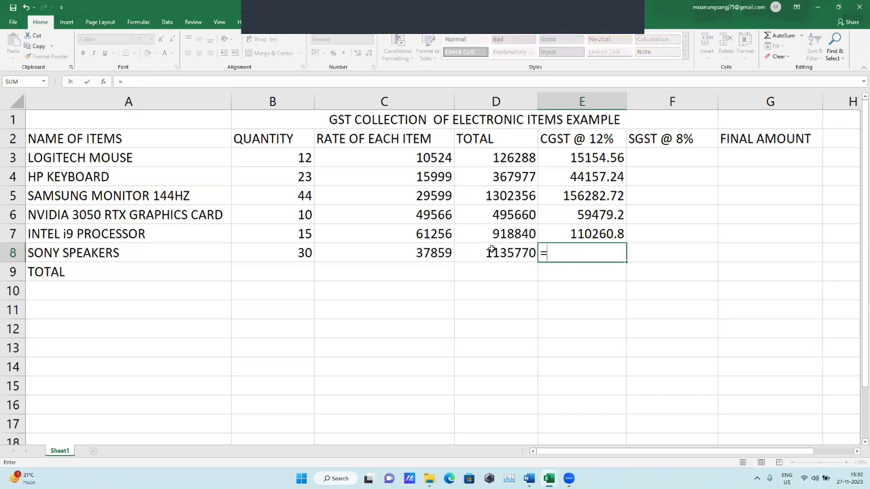
{"action": "left_click", "coordinate": [494, 253]}
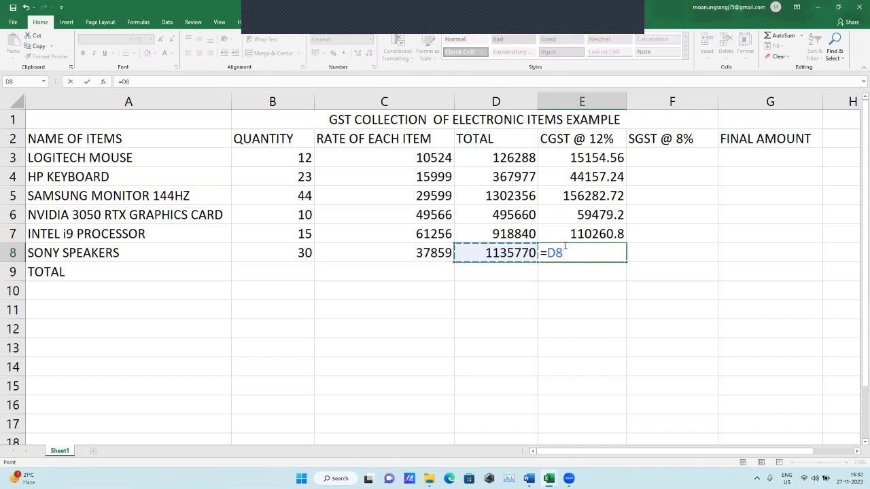
{"action": "type", "text": "*1"}
{"action": "type", "text": "2"}
{"action": "key", "text": "Return"}
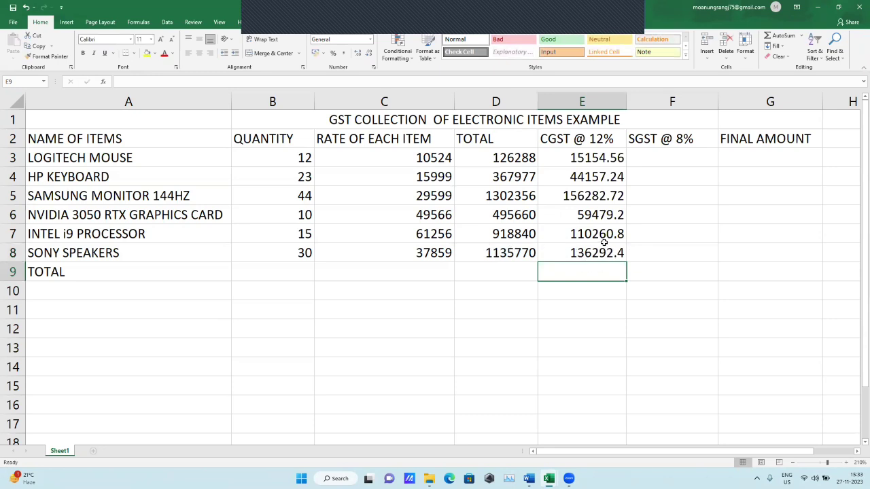
Enter =D3*8% in F3 and =D4*8% in F4 for mouse and keyboard SGST
{"action": "left_click", "coordinate": [656, 161]}
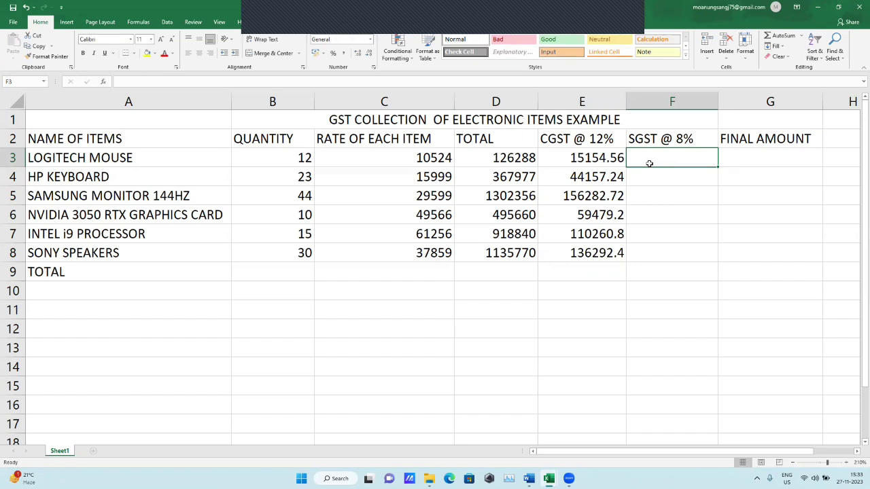
{"action": "type", "text": "="}
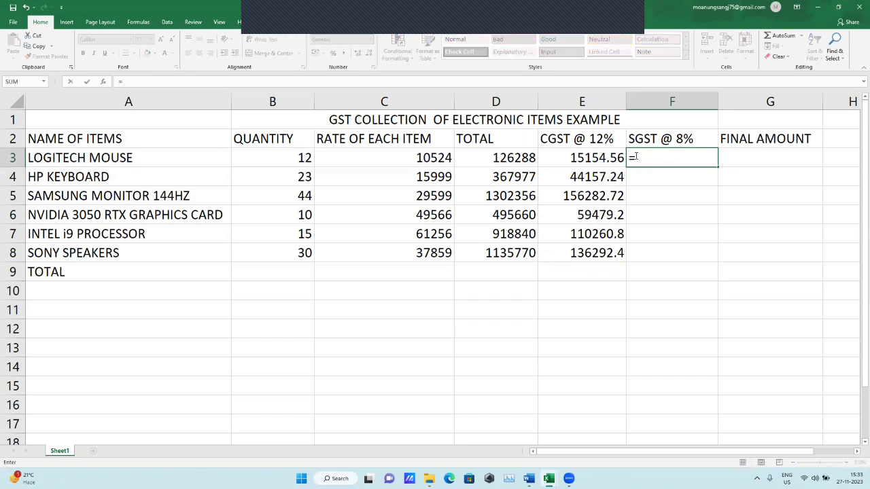
{"action": "left_click", "coordinate": [489, 156]}
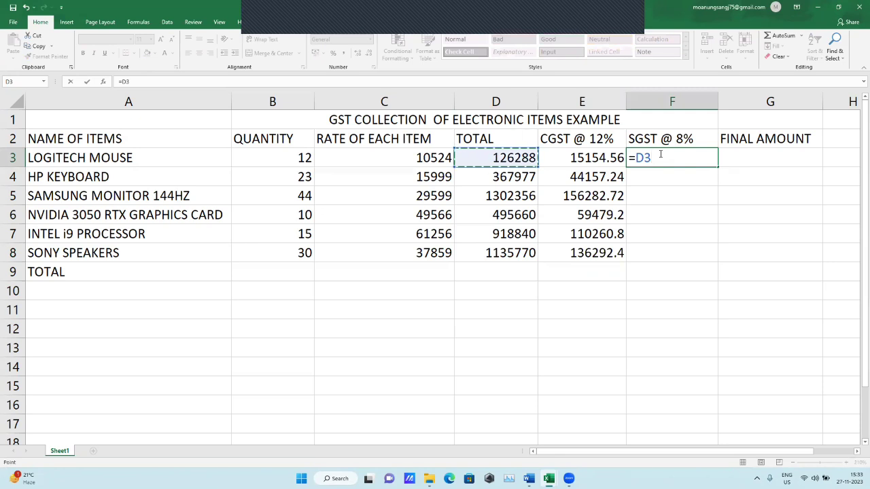
{"action": "type", "text": "*"}
{"action": "type", "text": "8"}
{"action": "type", "text": "%"}
{"action": "key", "text": "Return"}
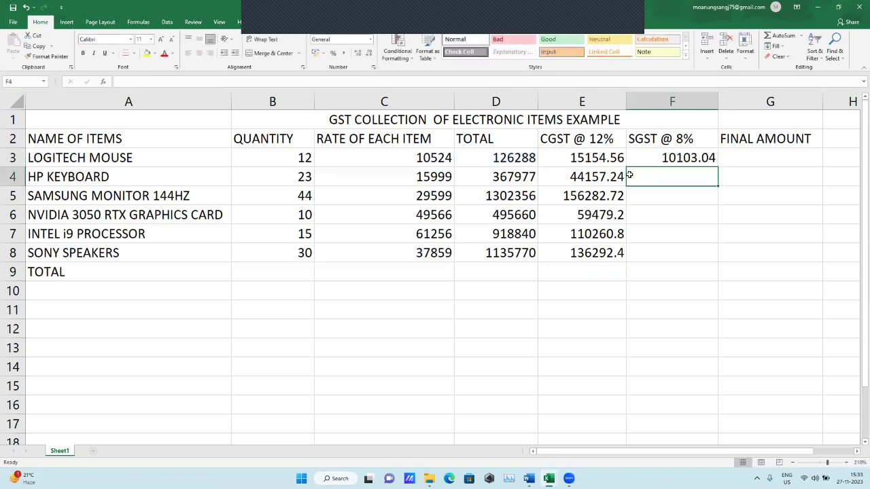
{"action": "type", "text": "="}
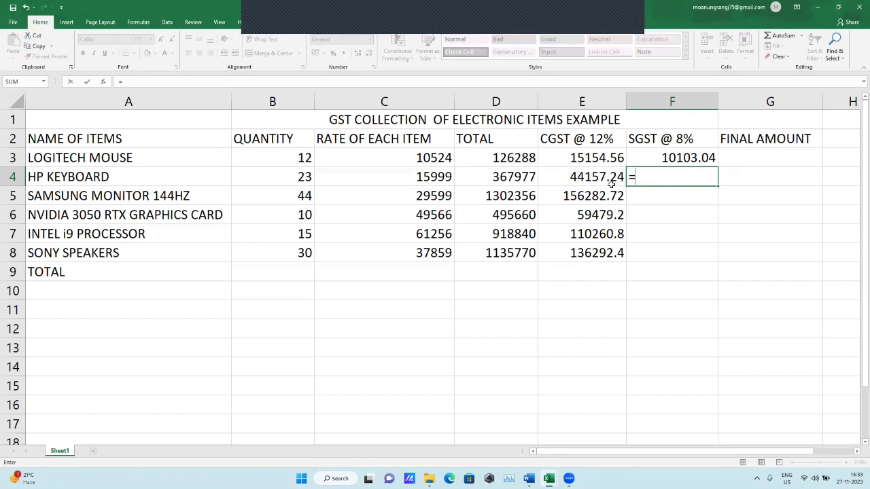
{"action": "left_click", "coordinate": [515, 178]}
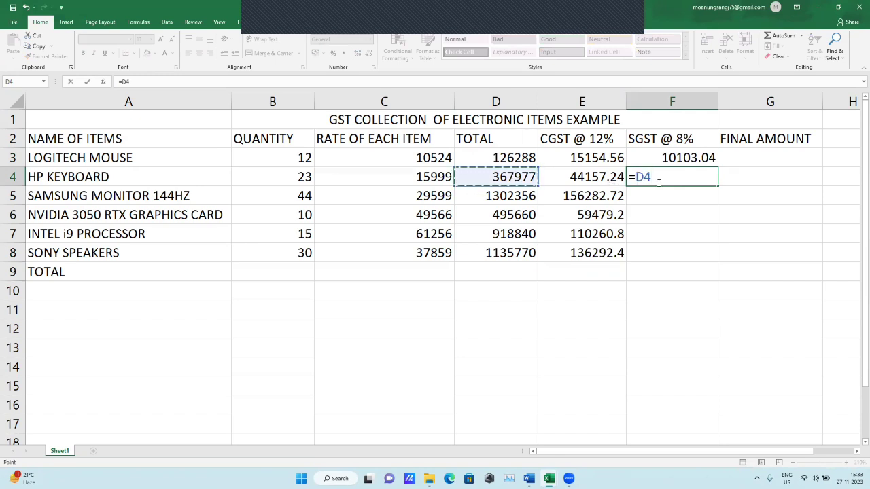
{"action": "type", "text": "*"}
{"action": "type", "text": "8%"}
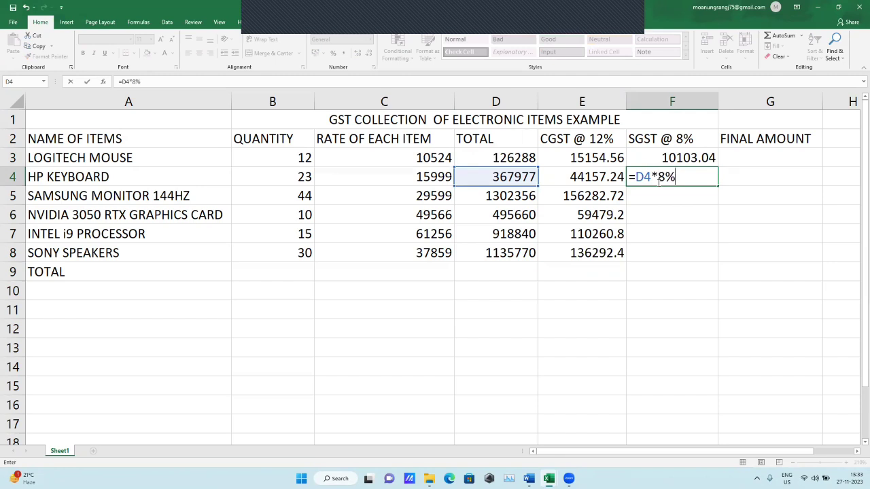
{"action": "key", "text": "Return"}
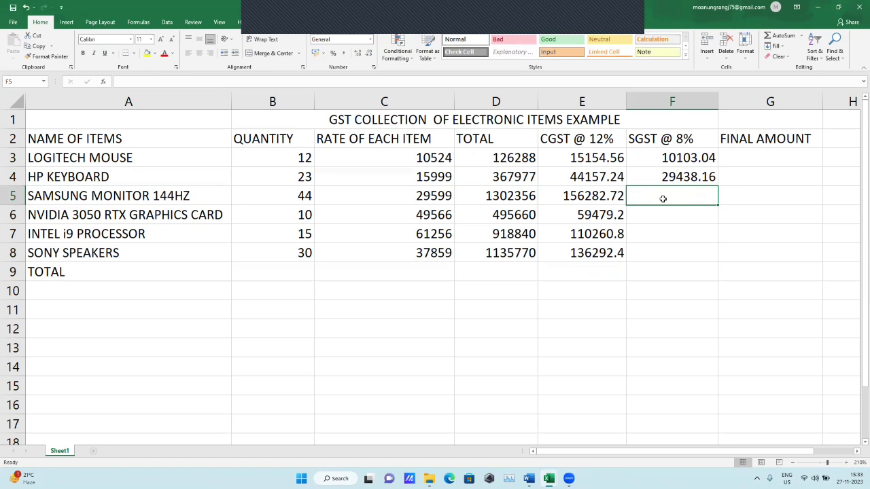
Enter 8% SGST formulas in F5 and F6 from totals D5 and D6
{"action": "type", "text": "="}
{"action": "left_click", "coordinate": [520, 194]}
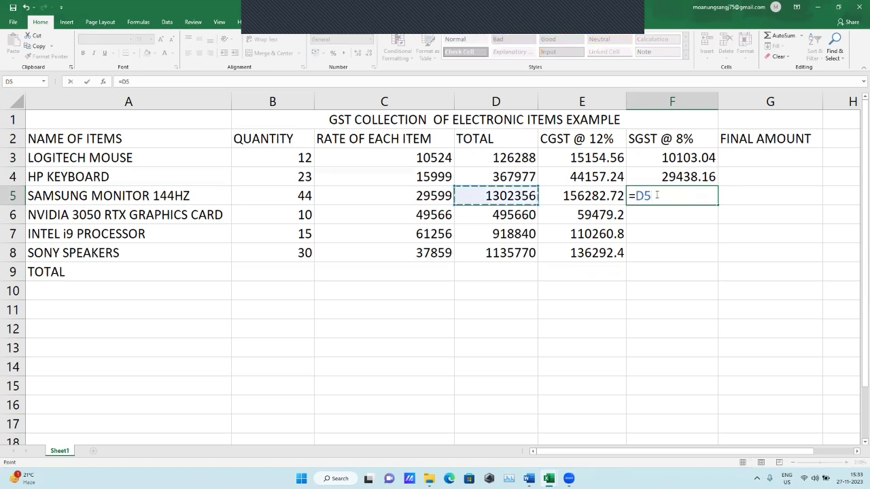
{"action": "type", "text": "*"}
{"action": "type", "text": "8%"}
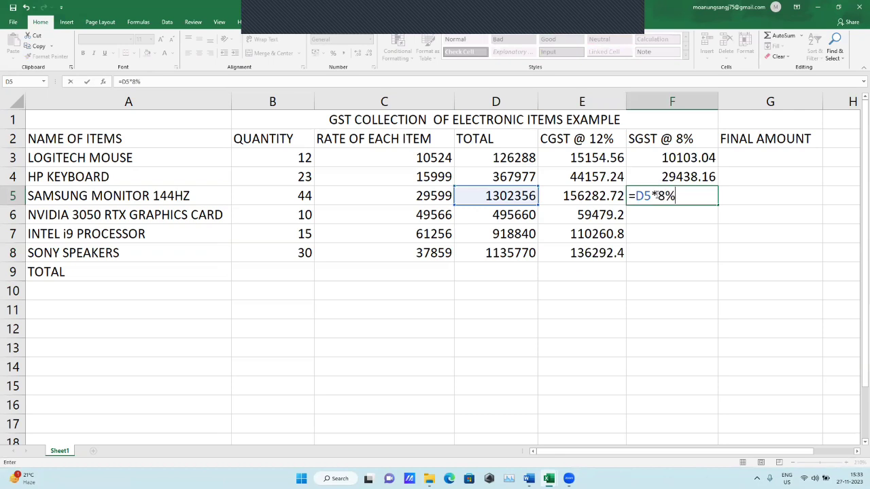
{"action": "key", "text": "Return"}
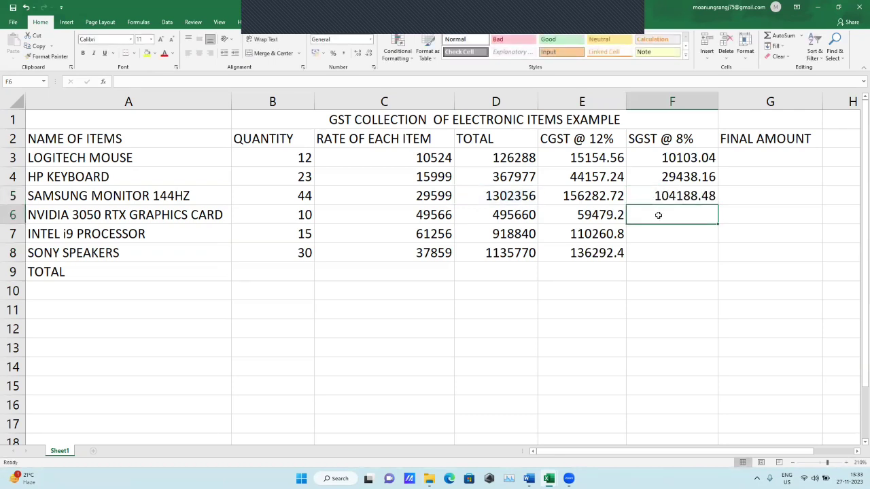
{"action": "type", "text": "="}
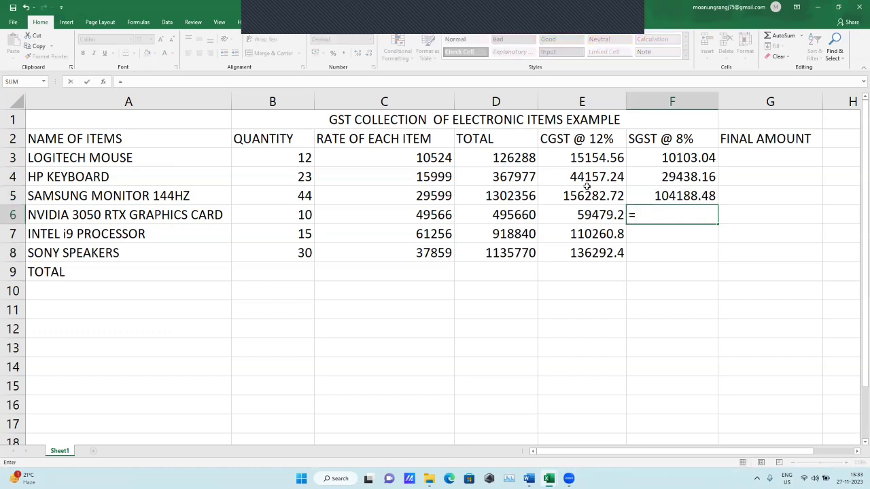
{"action": "left_click", "coordinate": [517, 216]}
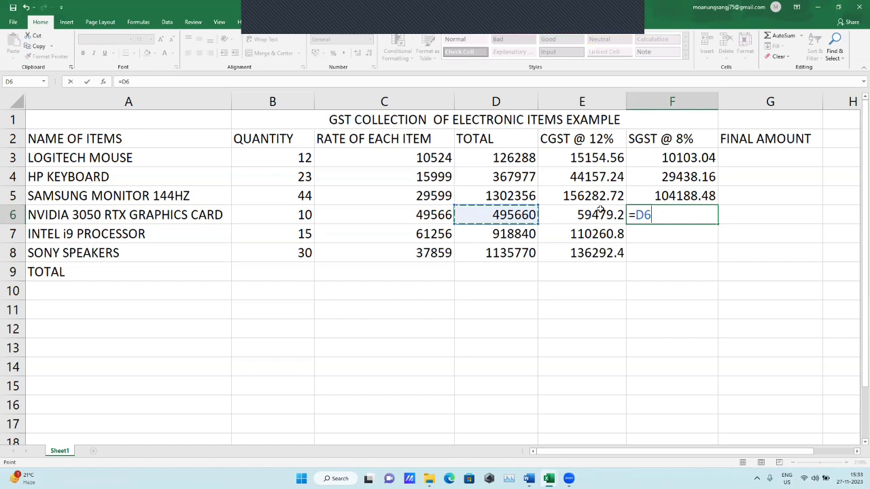
{"action": "type", "text": "*"}
{"action": "type", "text": "8%"}
{"action": "key", "text": "Return"}
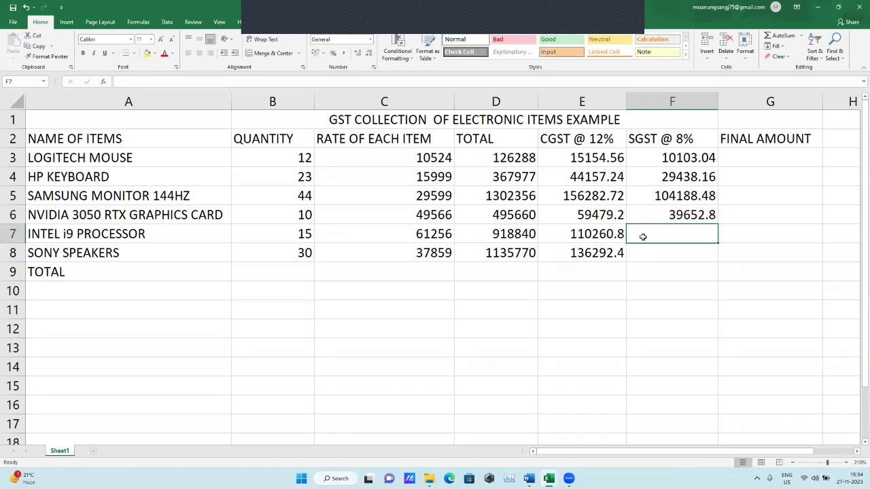
Enter 8% SGST formulas in F7 and F8, giving 90861.6 for the speakers
{"action": "type", "text": "="}
{"action": "left_click", "coordinate": [503, 237]}
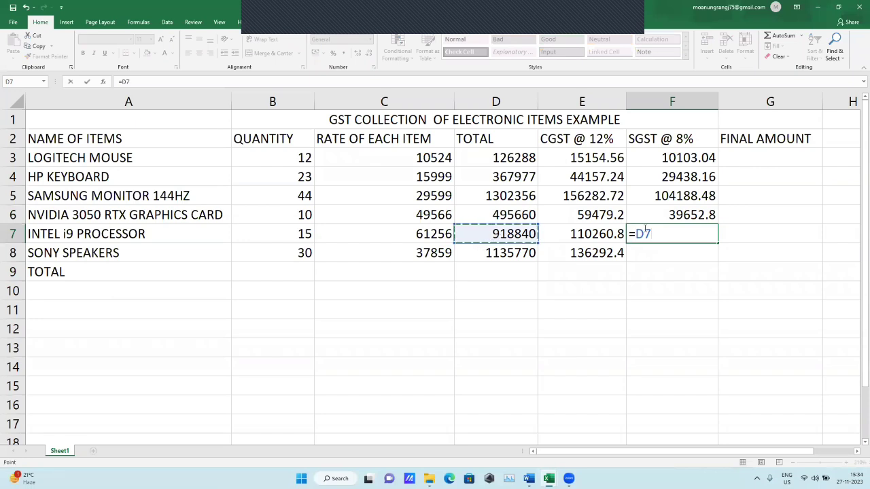
{"action": "type", "text": "*"}
{"action": "type", "text": "8"}
{"action": "key", "text": "Return"}
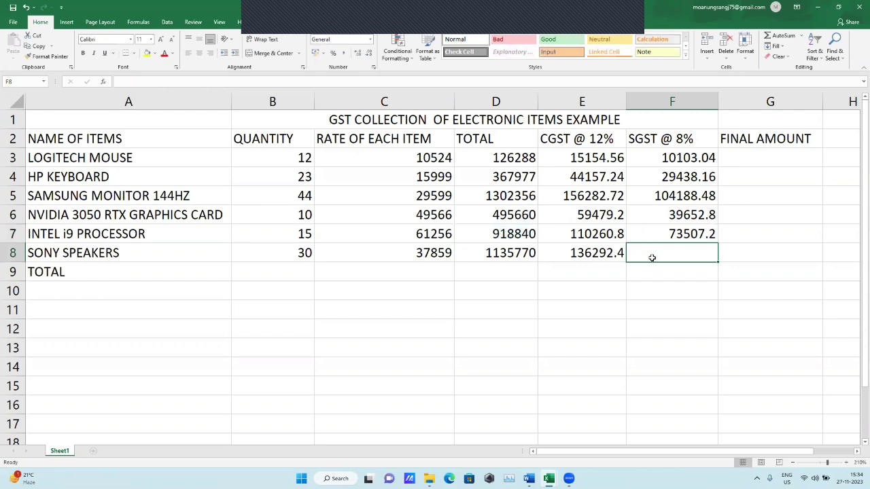
{"action": "type", "text": "="}
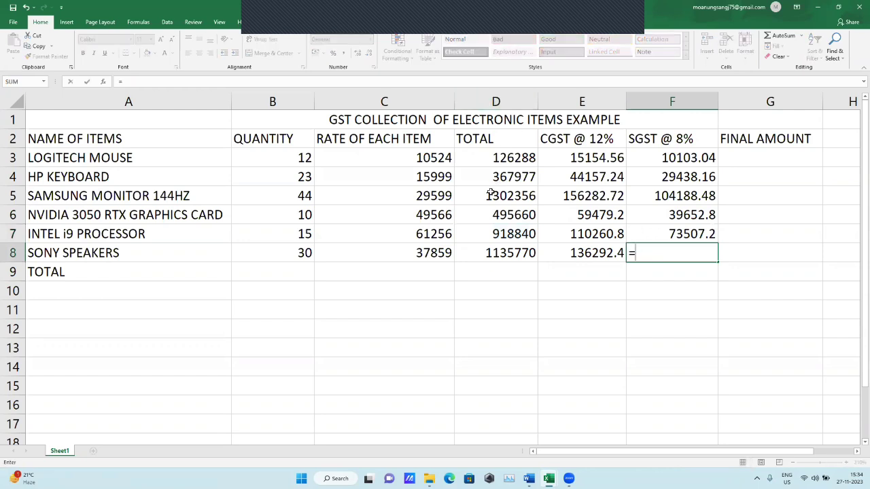
{"action": "left_click", "coordinate": [511, 254]}
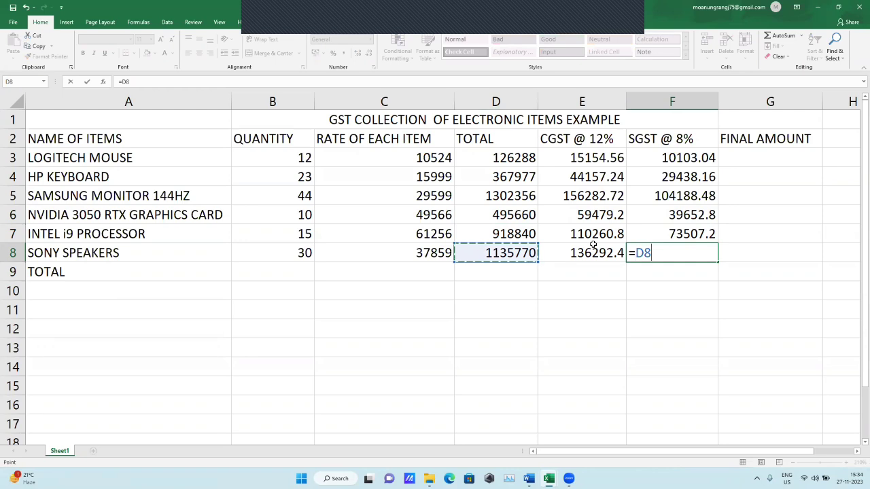
{"action": "type", "text": "*"}
{"action": "type", "text": "8%"}
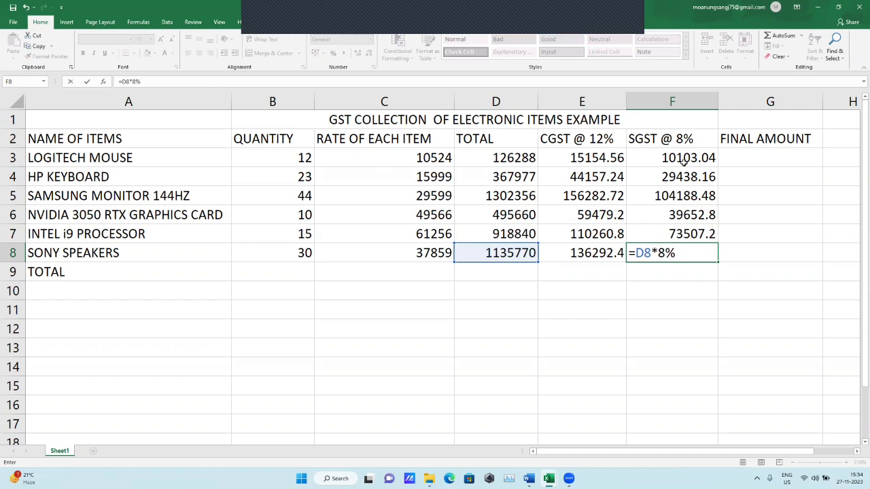
{"action": "key", "text": "Return"}
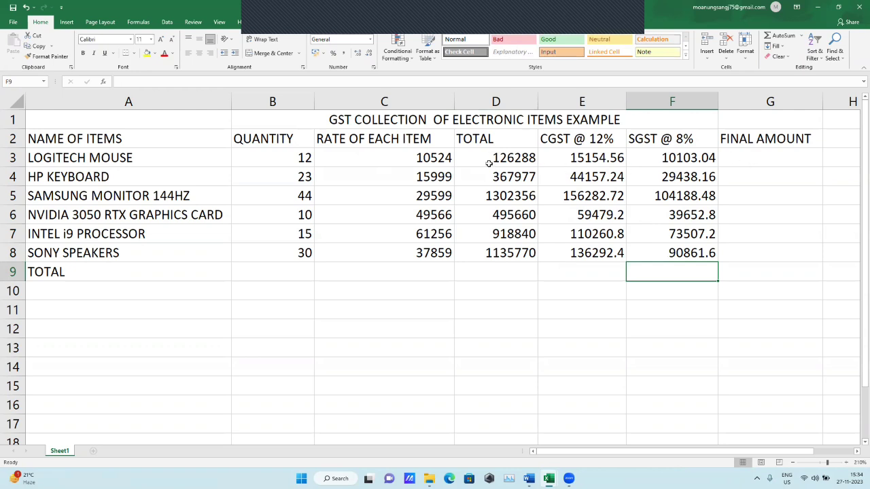
Enter =SUM(D3:F3) in G3 and =SUM(D4:F4) in G4, giving 151545.6 and 441572.4
{"action": "left_click", "coordinate": [752, 157]}
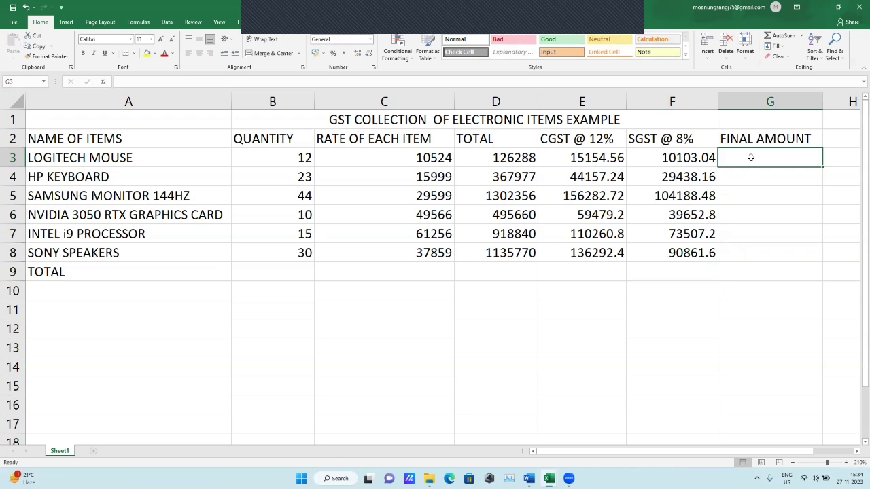
{"action": "type", "text": "="}
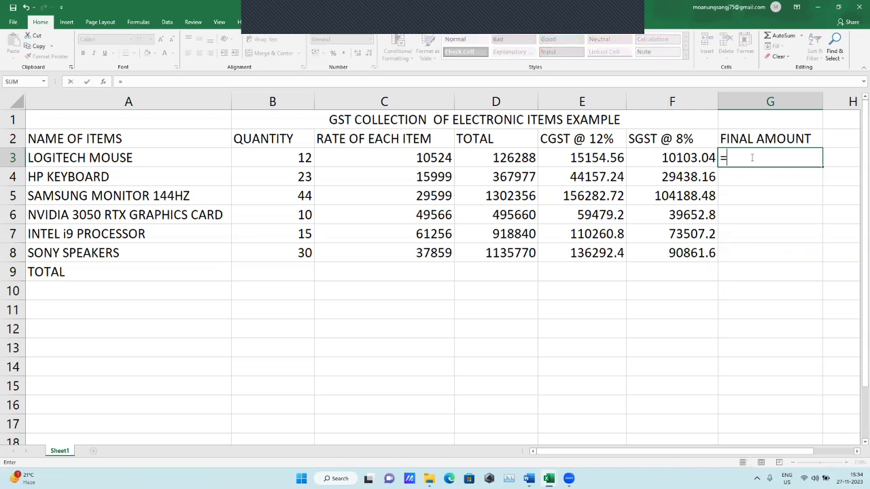
{"action": "type", "text": "sum"}
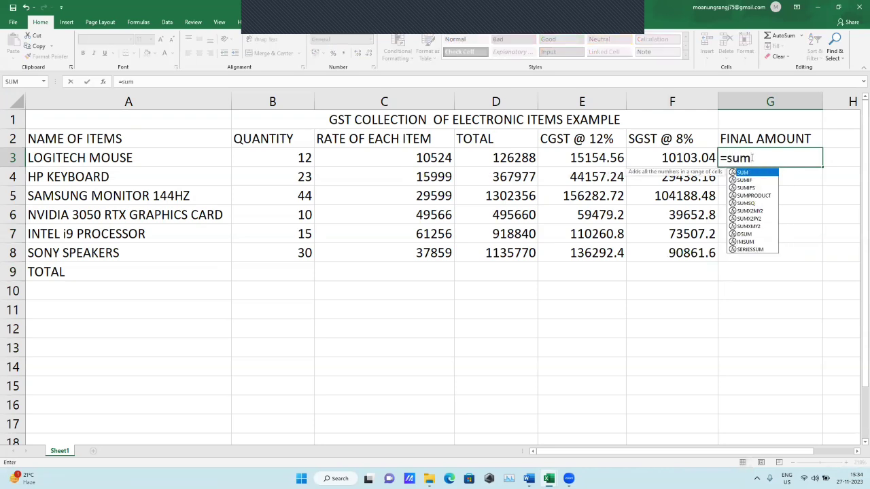
{"action": "type", "text": "("}
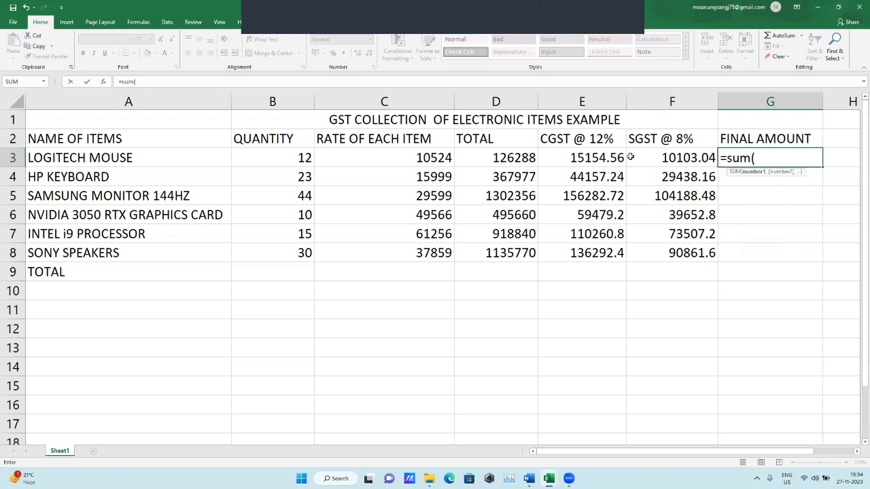
{"action": "left_click", "coordinate": [491, 161]}
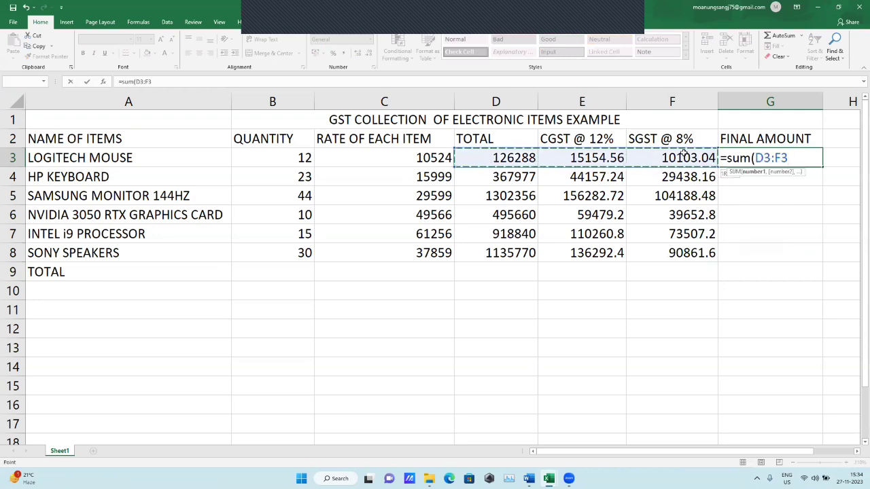
{"action": "left_click_drag", "start_coordinate": [491, 161], "coordinate": [688, 157]}
{"action": "type", "text": ")"}
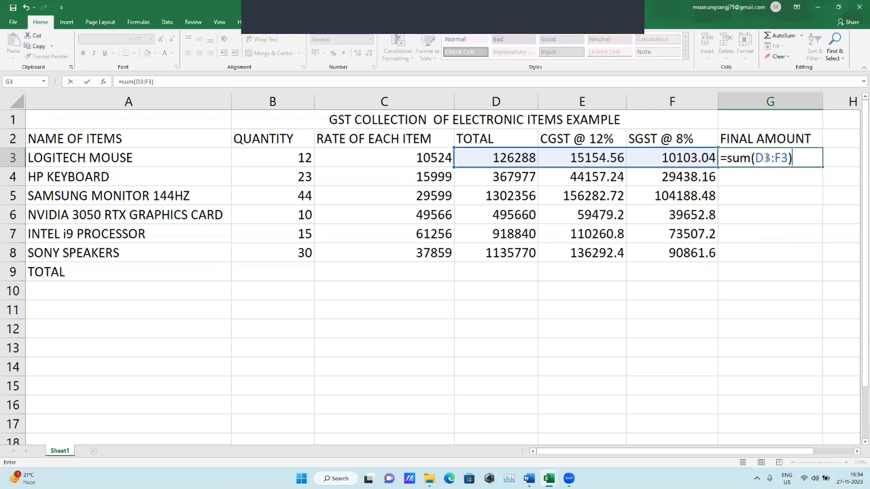
{"action": "key", "text": "Return"}
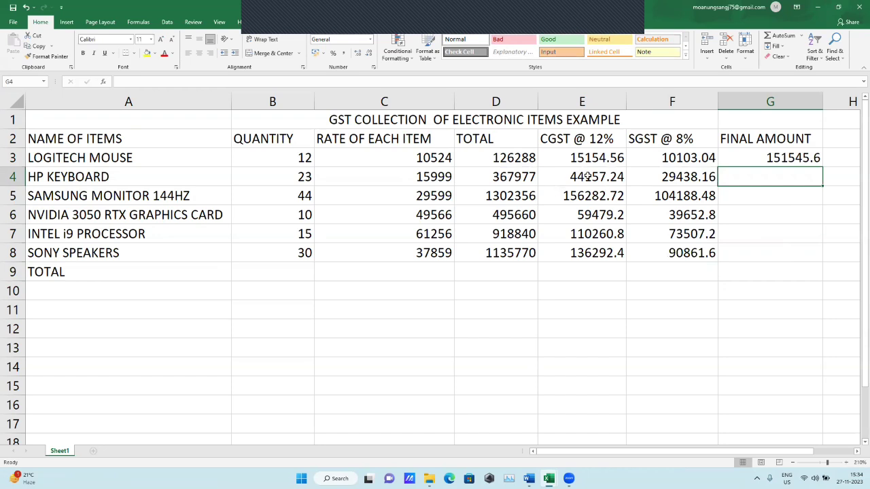
{"action": "type", "text": "=sum"}
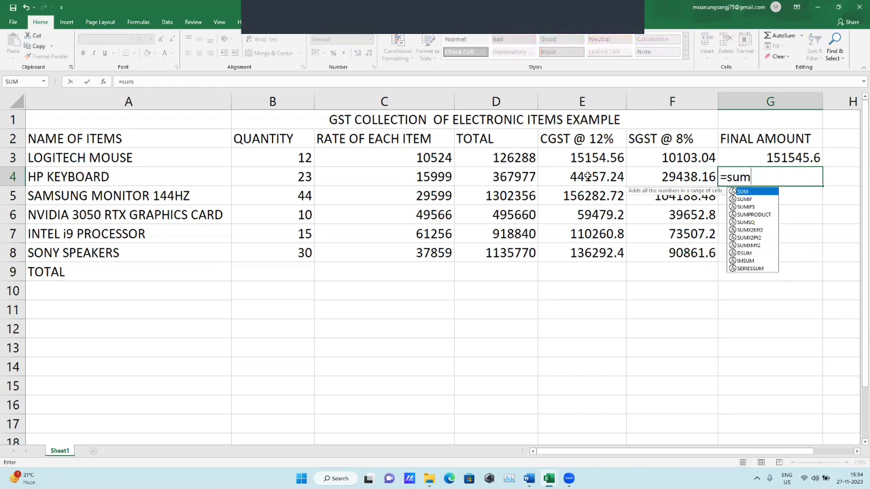
{"action": "type", "text": "("}
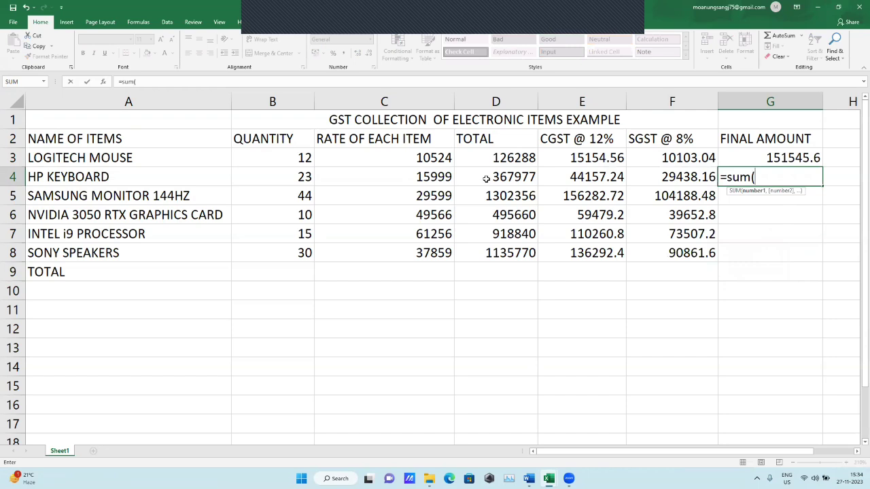
{"action": "left_click_drag", "start_coordinate": [479, 178], "coordinate": [680, 178]}
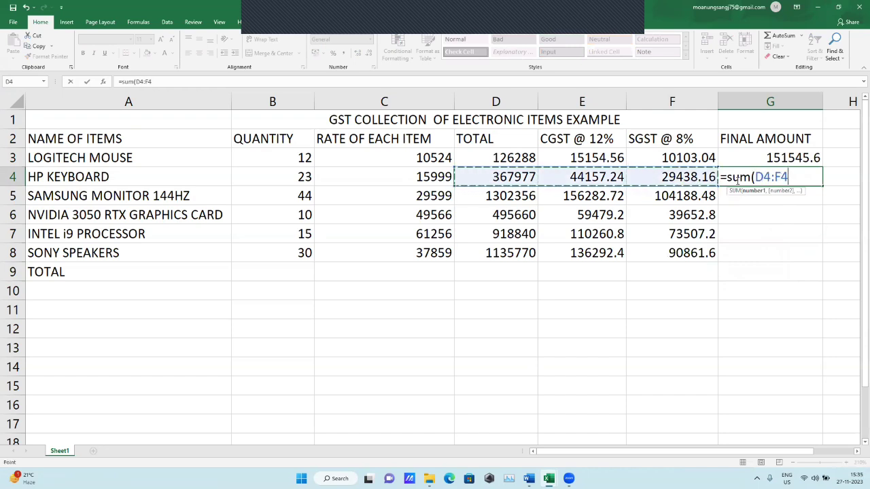
{"action": "type", "text": ")"}
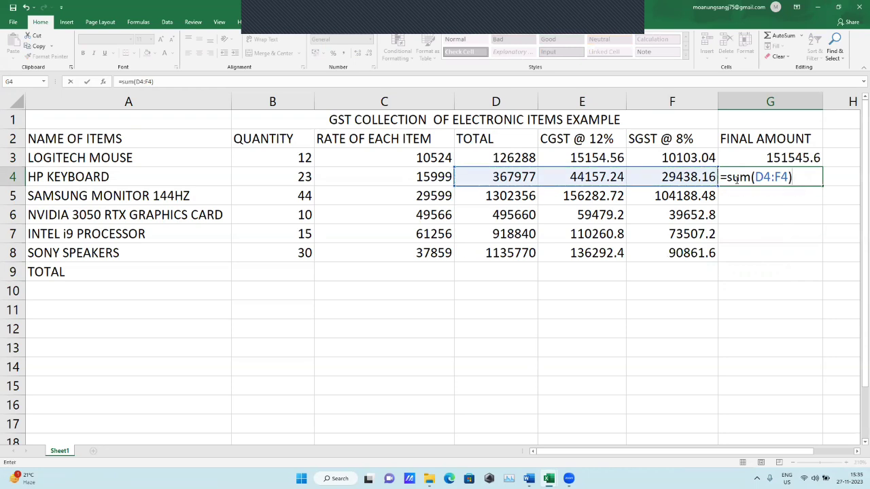
{"action": "key", "text": "Return"}
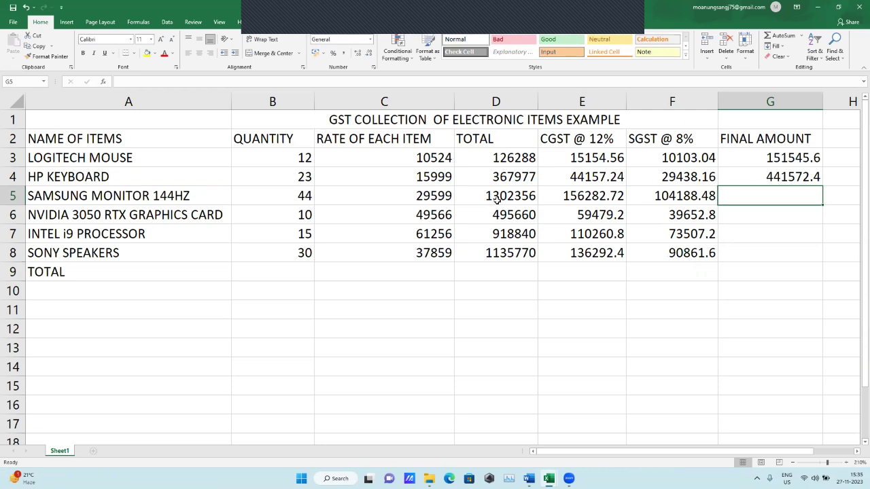
Enter =SUM(D5:F5) and =SUM(D6:F6) in G5 and G6, giving 1562827.2 and 594792
{"action": "type", "text": "="}
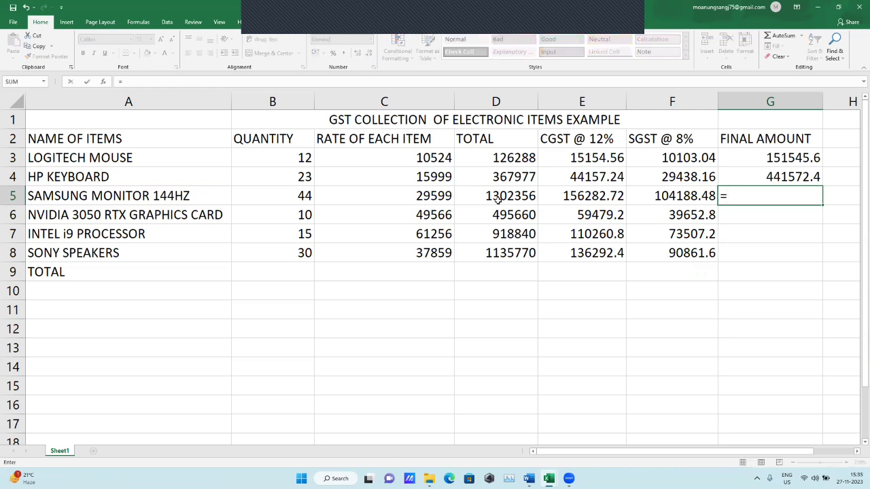
{"action": "type", "text": "sun"}
{"action": "key", "text": "BackSpace"}
{"action": "type", "text": "m"}
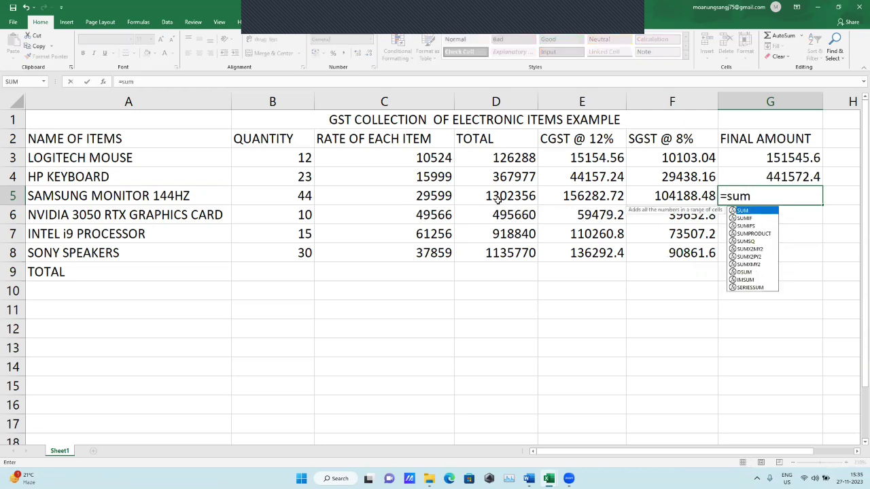
{"action": "type", "text": "("}
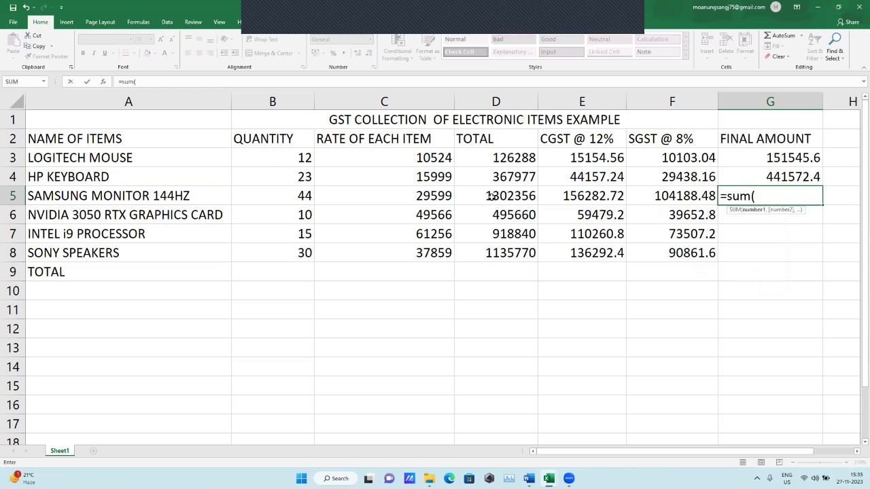
{"action": "left_click_drag", "start_coordinate": [490, 195], "coordinate": [686, 190]}
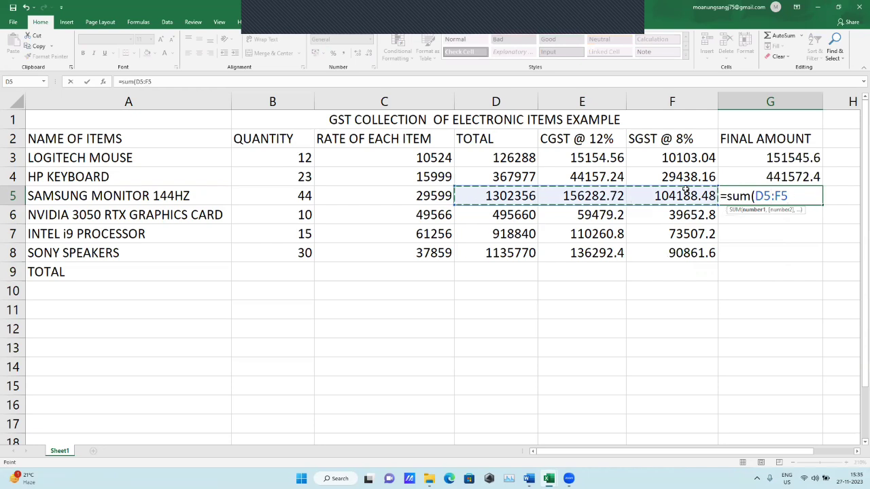
{"action": "type", "text": ")"}
{"action": "key", "text": "Return"}
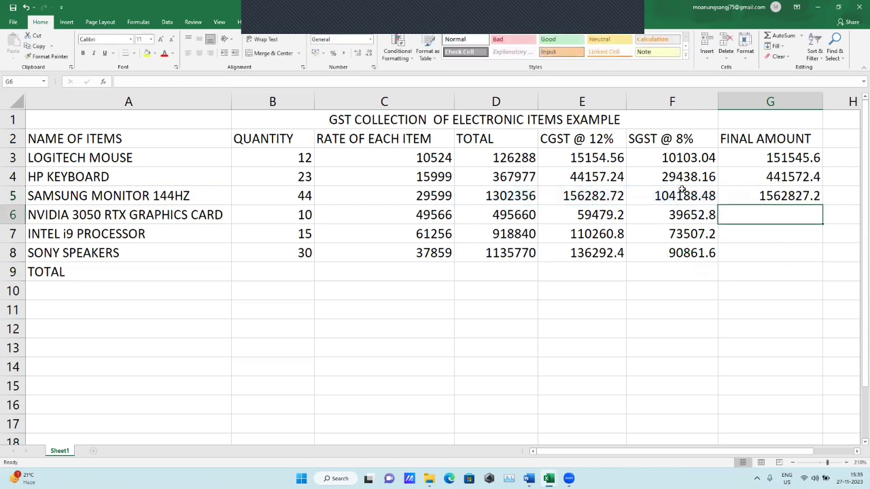
{"action": "type", "text": "=sum"}
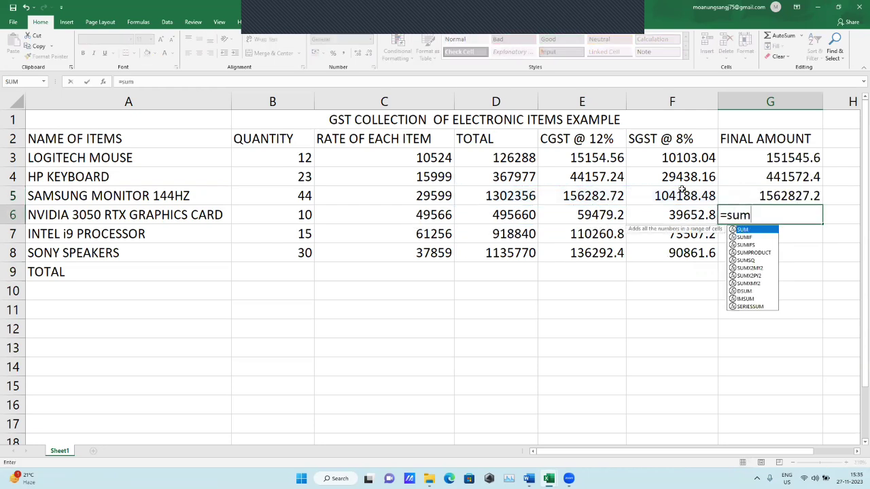
{"action": "type", "text": "("}
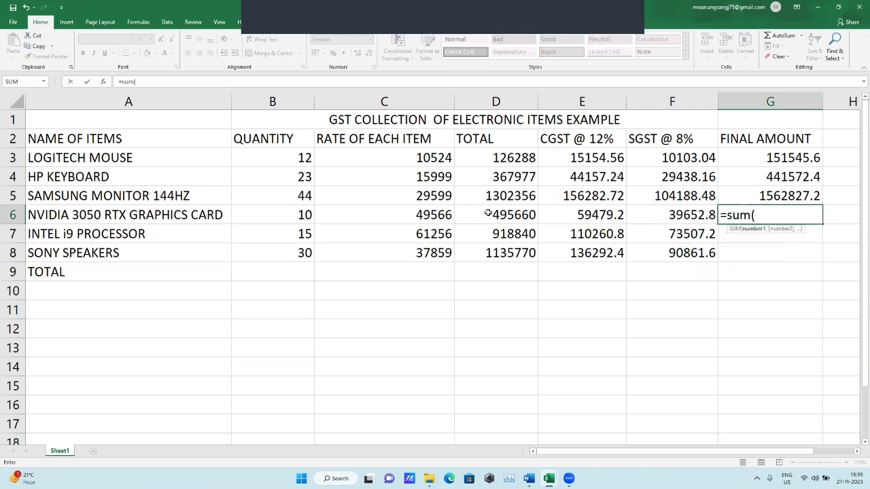
{"action": "left_click_drag", "start_coordinate": [490, 213], "coordinate": [680, 216]}
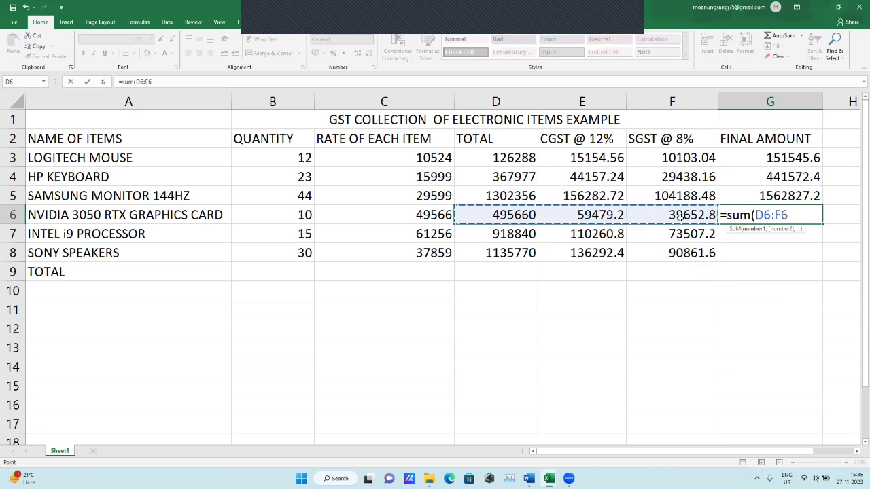
{"action": "type", "text": ")"}
{"action": "key", "text": "Return"}
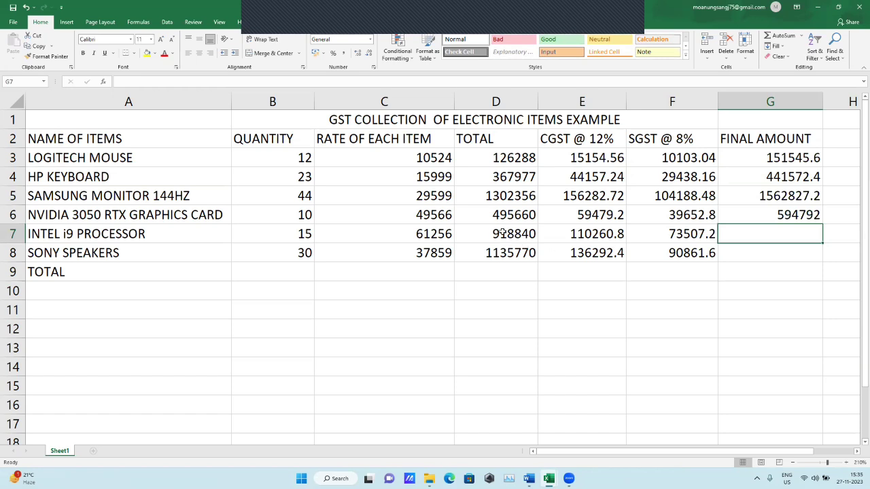
Enter =SUM(D7:F7) and =SUM(D8:F8) in G7 and G8, giving 1102608 and 1362924
{"action": "type", "text": "="}
{"action": "key", "text": "BackSpace"}
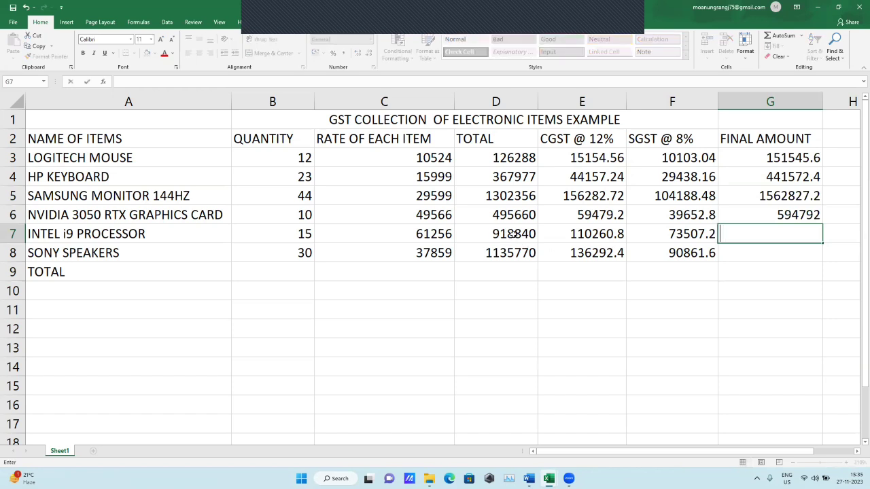
{"action": "type", "text": "=sum"}
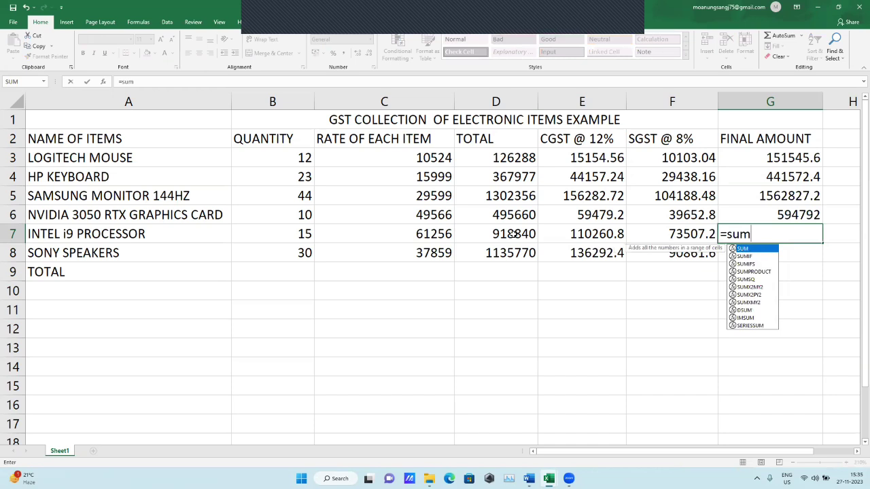
{"action": "type", "text": "("}
{"action": "left_click_drag", "start_coordinate": [498, 237], "coordinate": [662, 232]}
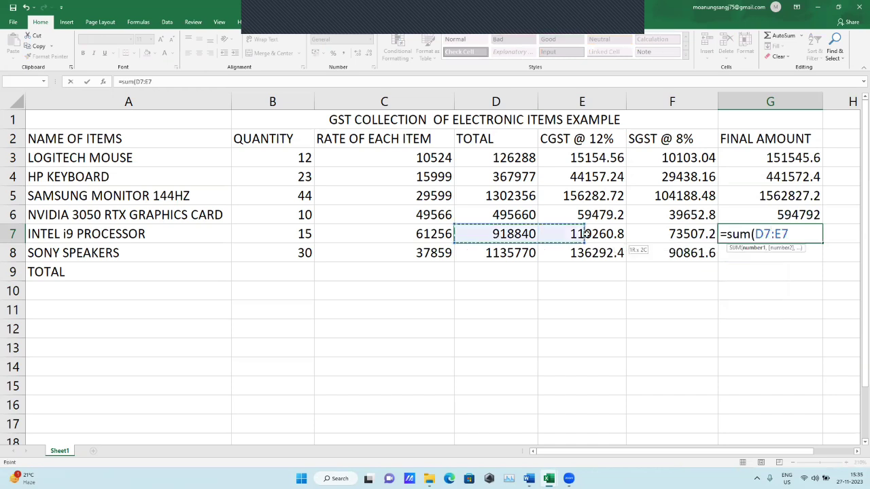
{"action": "type", "text": ")"}
{"action": "key", "text": "Return"}
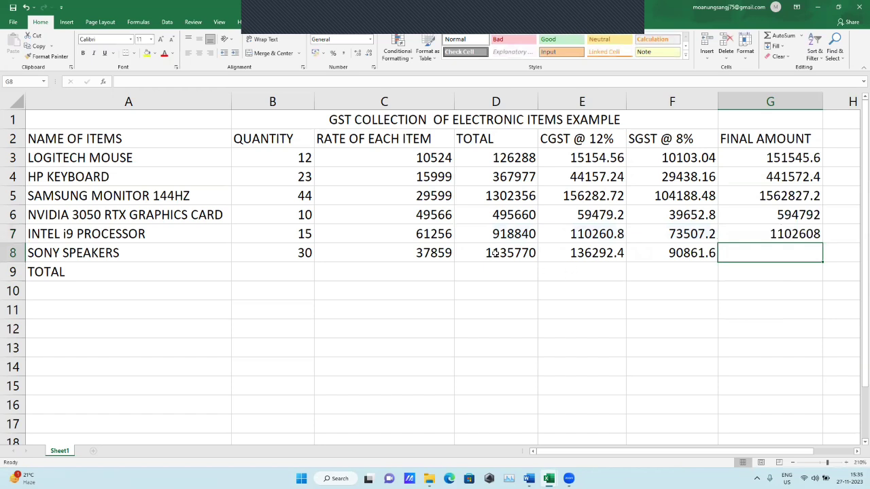
{"action": "type", "text": "s"}
{"action": "key", "text": "BackSpace"}
{"action": "type", "text": "=s"}
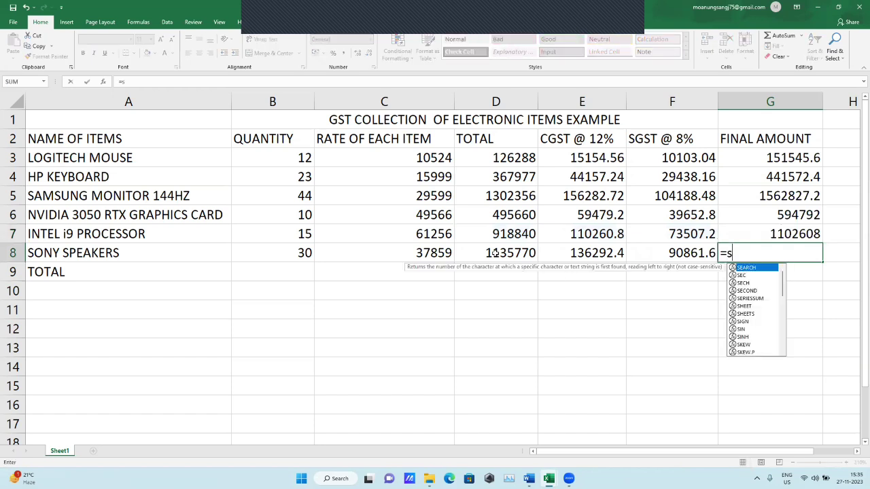
{"action": "type", "text": "um("}
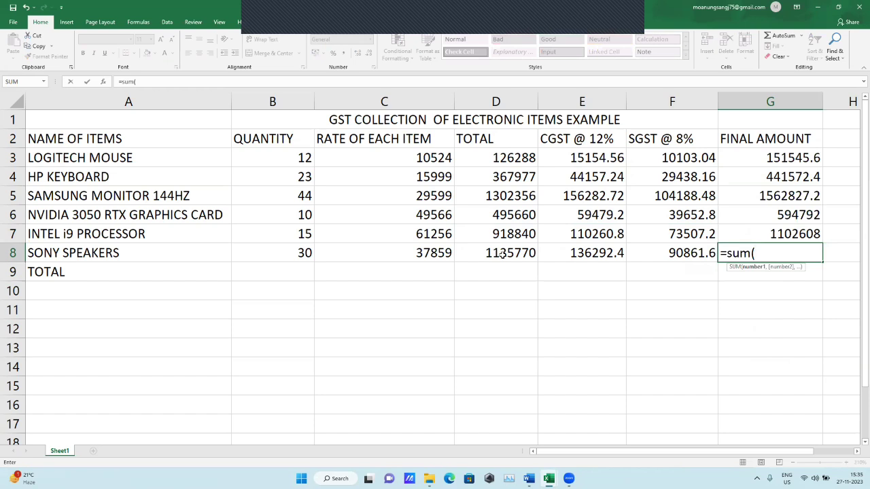
{"action": "left_click_drag", "start_coordinate": [495, 253], "coordinate": [586, 253]}
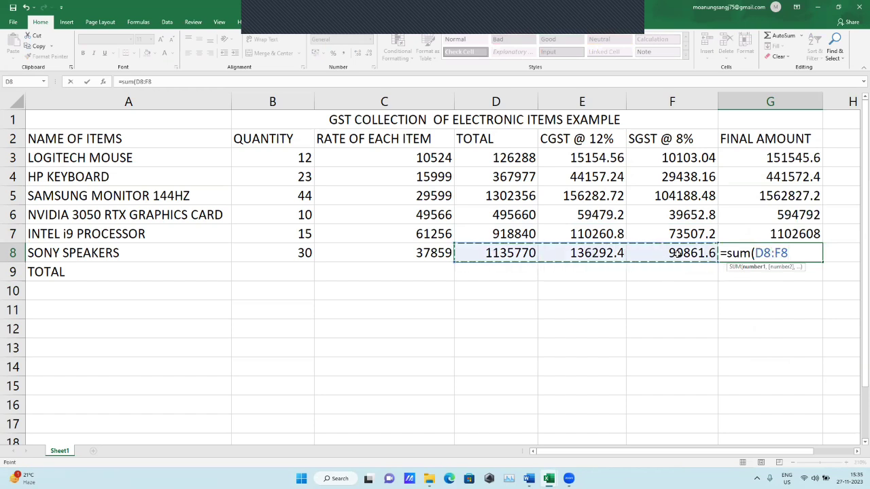
{"action": "type", "text": ")"}
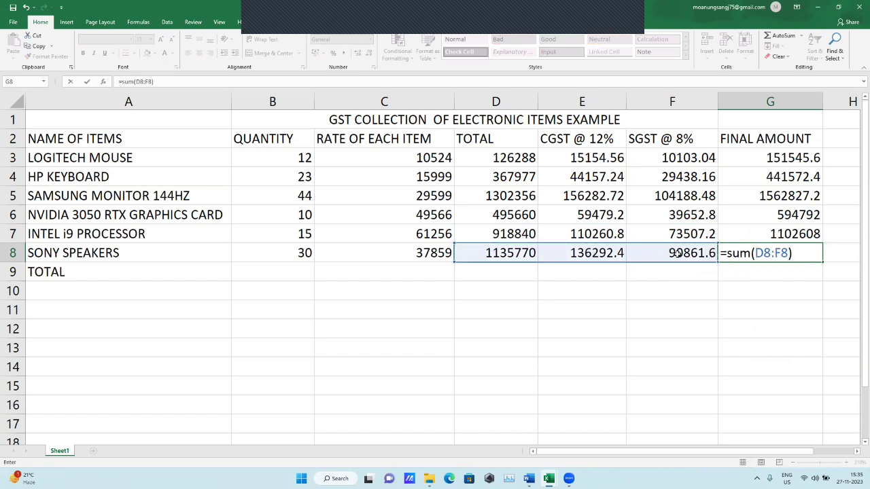
{"action": "key", "text": "Return"}
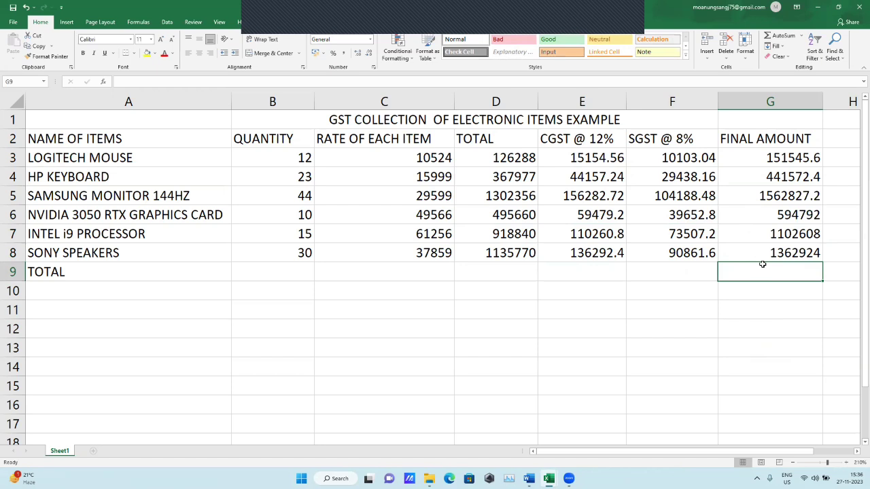
Enter =SUM(G3:G8) in G9 to show the grand total 5216269.2
{"action": "type", "text": "=su"}
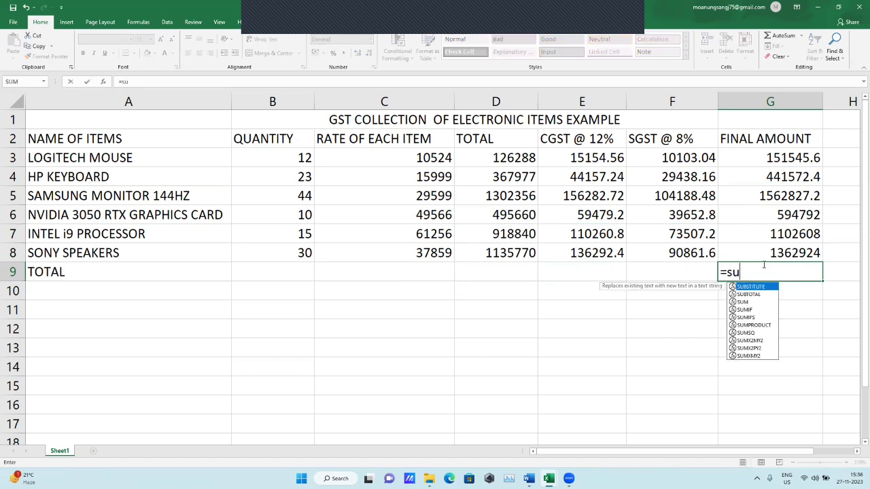
{"action": "type", "text": "m("}
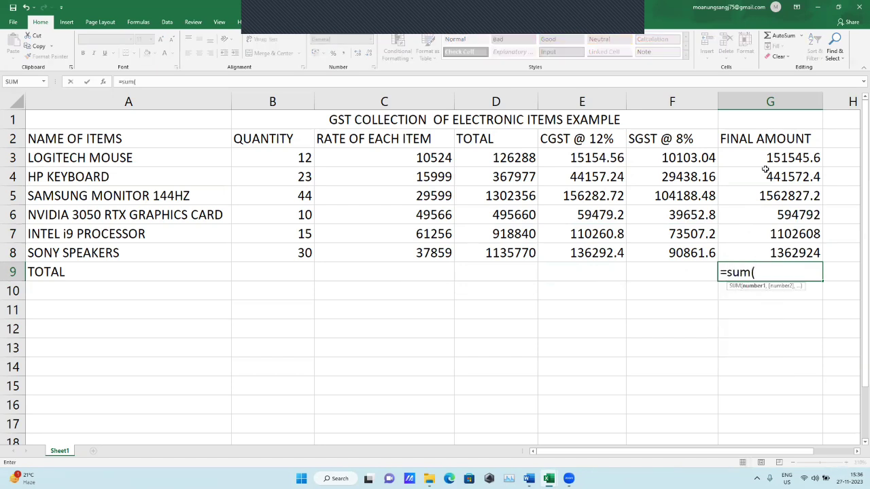
{"action": "left_click_drag", "start_coordinate": [768, 157], "coordinate": [804, 252]}
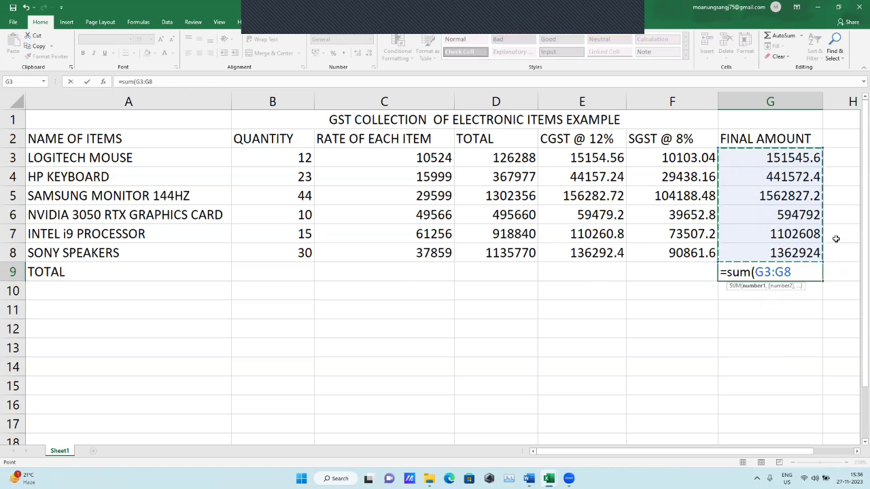
{"action": "type", "text": ")"}
{"action": "key", "text": "Return"}
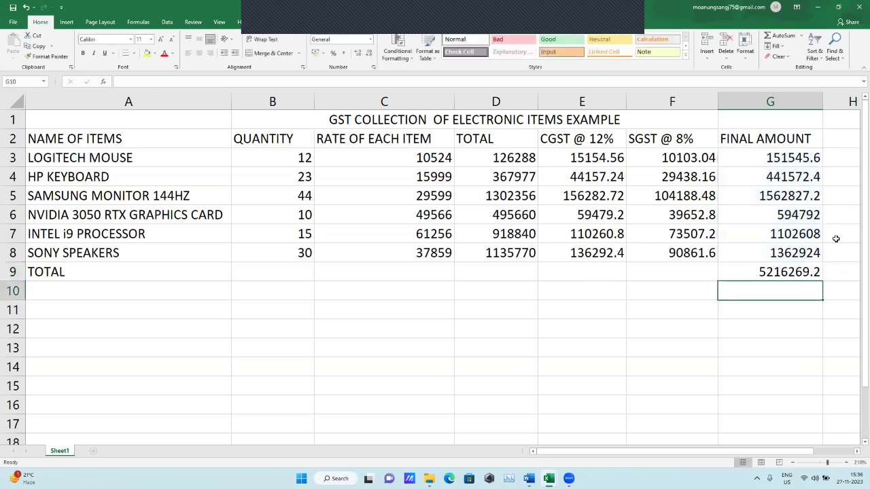